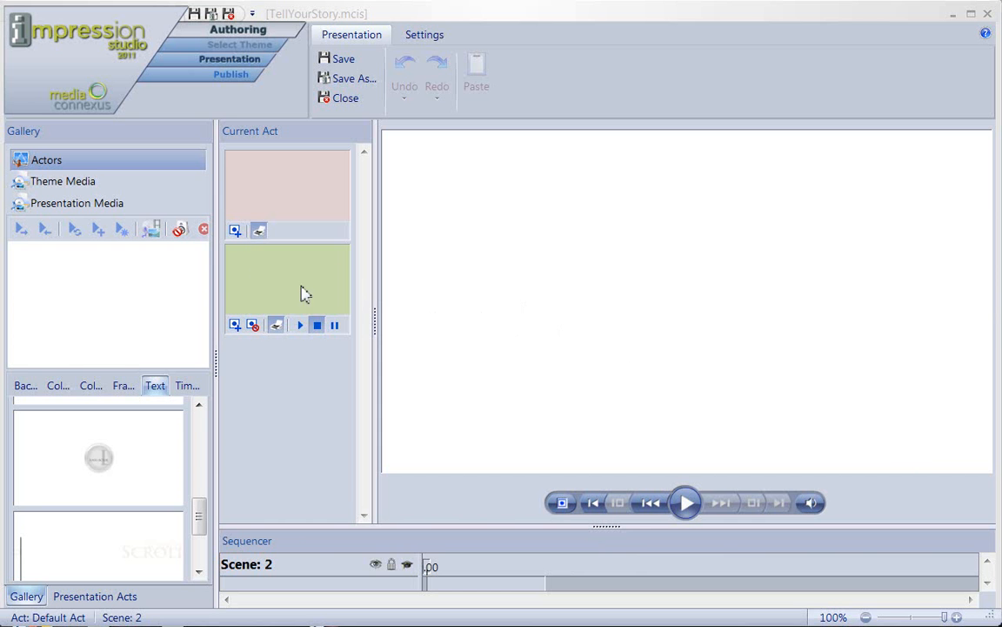
# Place the Logo Medallion text actor on the scene 2 stage and move it to the stage's centre.
pyautogui.click(36, 157)
pyautogui.click(103, 458)
pyautogui.moveTo(105, 461); pyautogui.dragTo(608, 345)
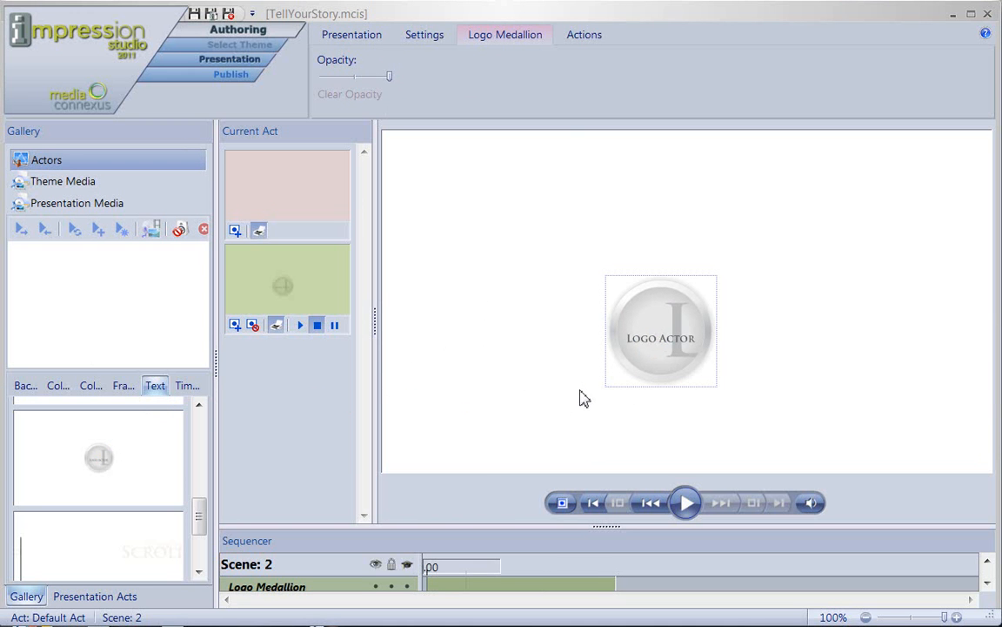
pyautogui.click(654, 346)
pyautogui.moveTo(657, 346); pyautogui.dragTo(684, 334)
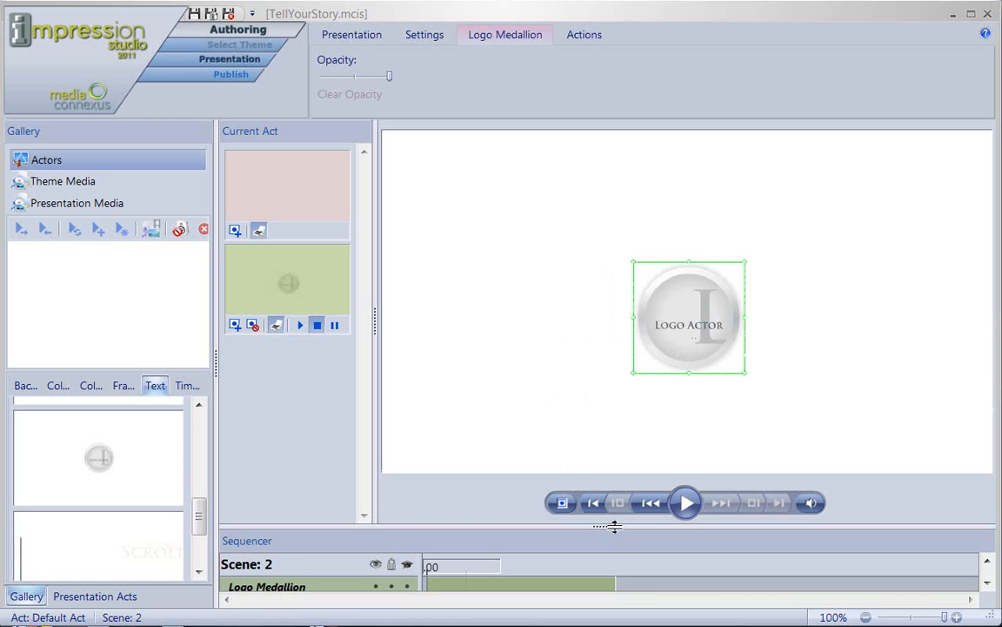
# Check the timing of the medallion's Add Actor action in the sequencer and preview scene 2.
pyautogui.moveTo(614, 525); pyautogui.dragTo(605, 506)
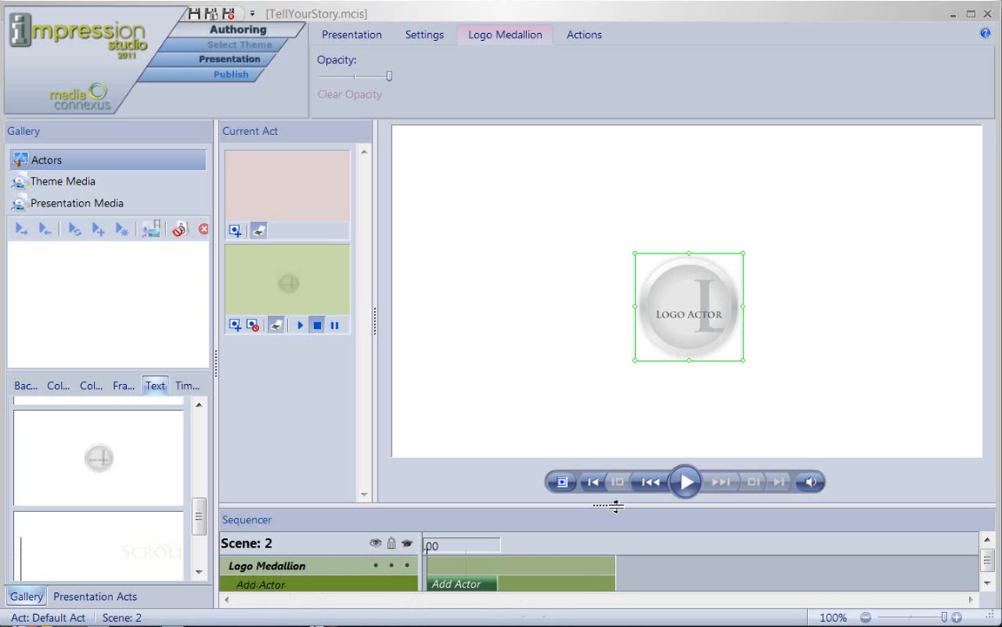
pyautogui.moveTo(616, 505); pyautogui.dragTo(616, 502)
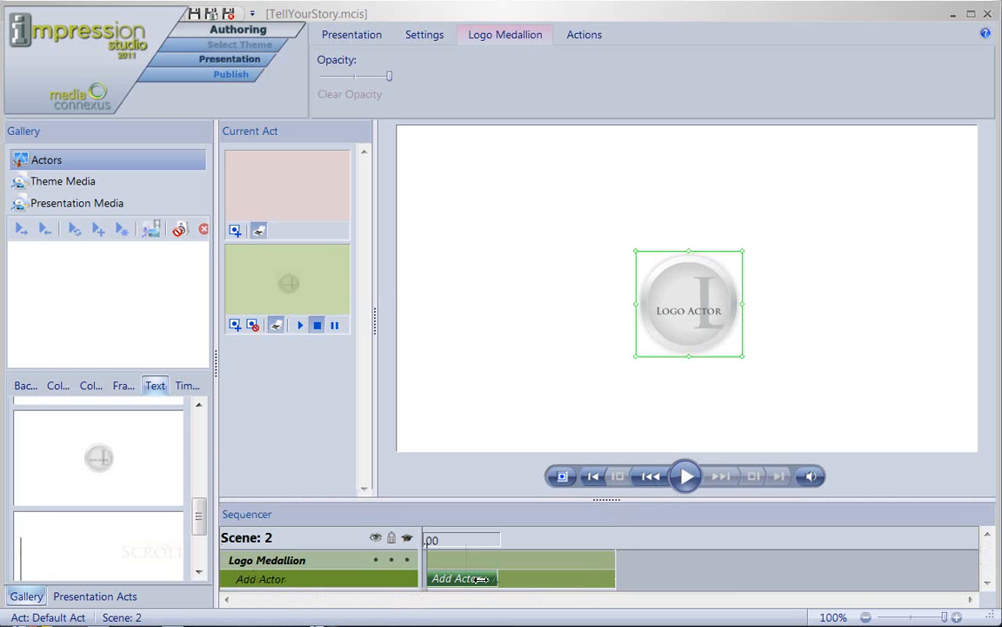
pyautogui.click(480, 578)
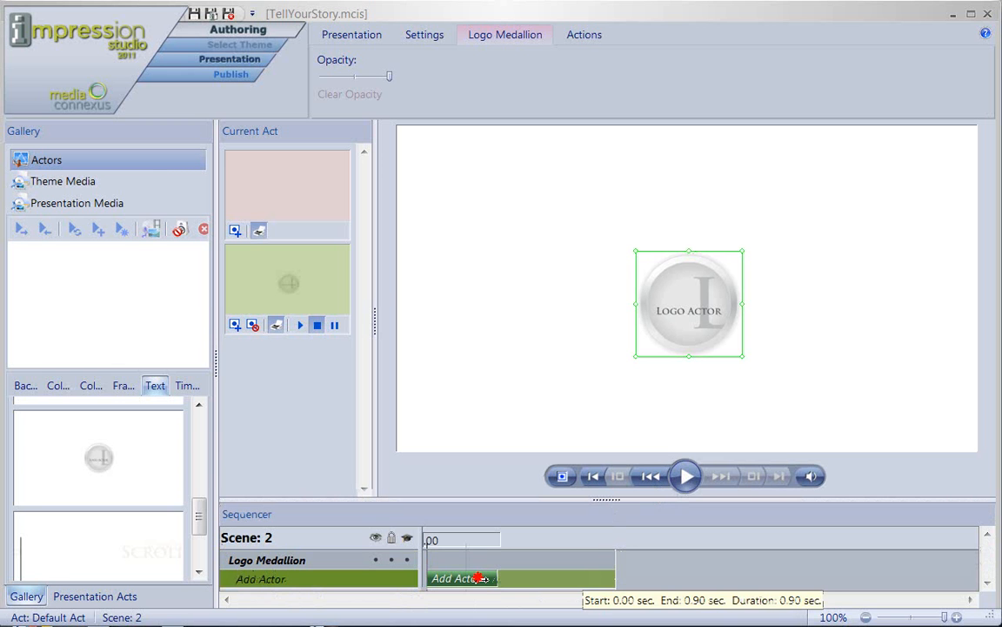
pyautogui.click(686, 476)
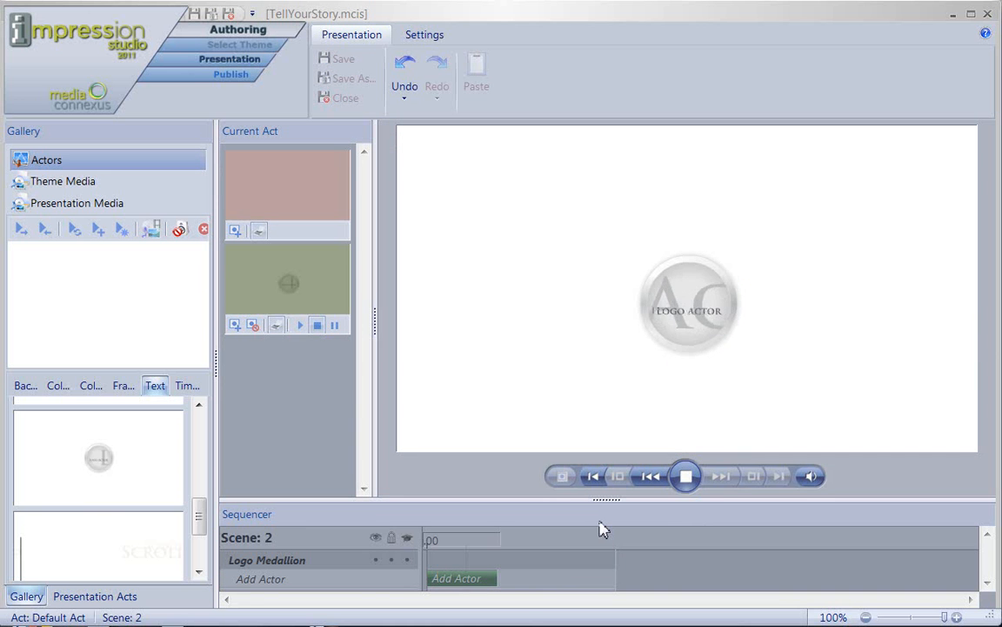
pyautogui.click(686, 477)
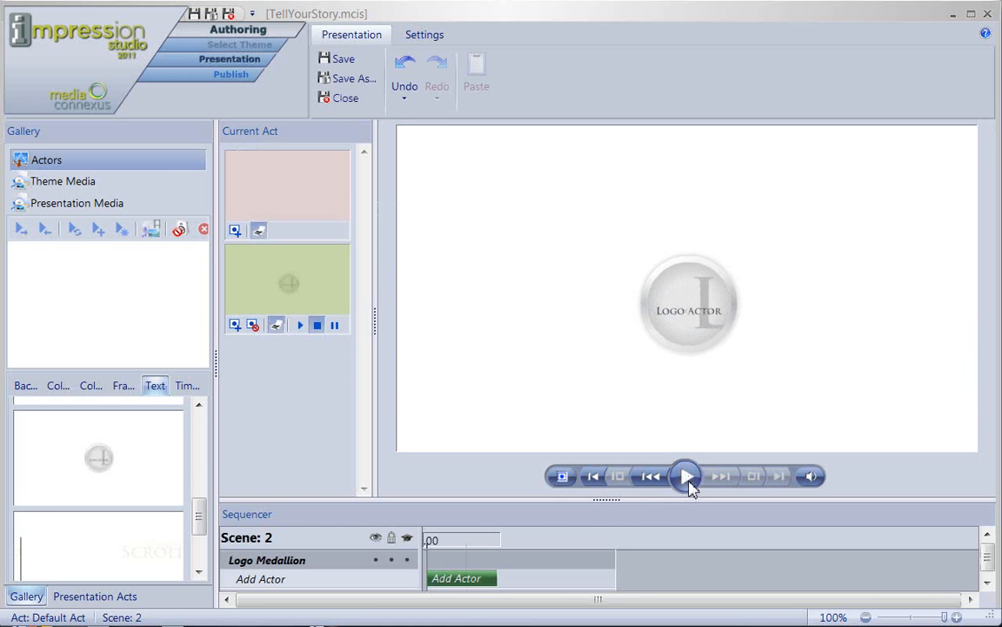
# Replace the medallion's placeholder text with "Media Connexus".
pyautogui.click(706, 324)
pyautogui.doubleClick(701, 315)
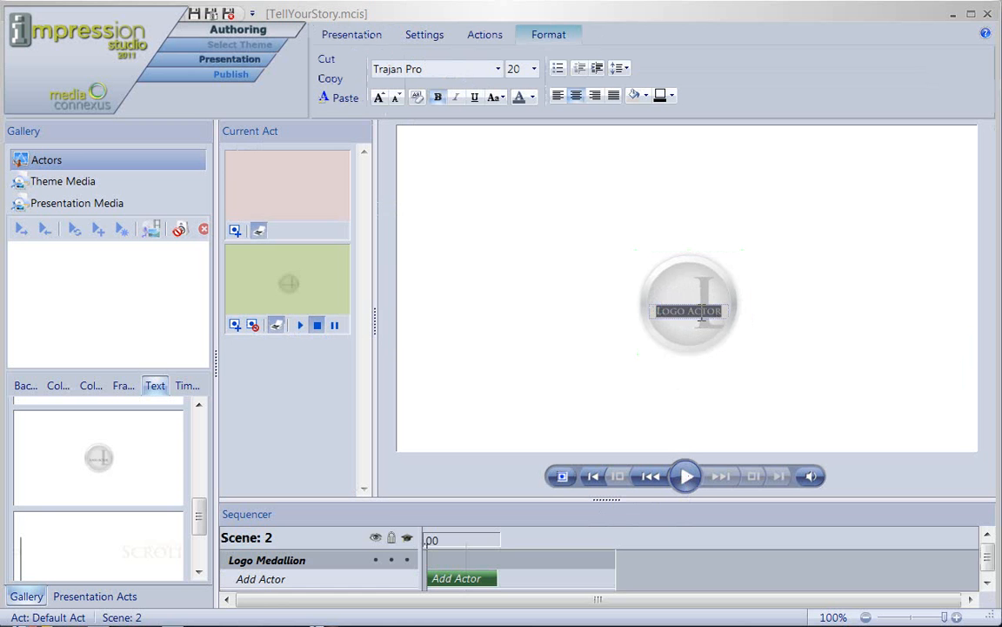
pyautogui.write('Media Connexus')
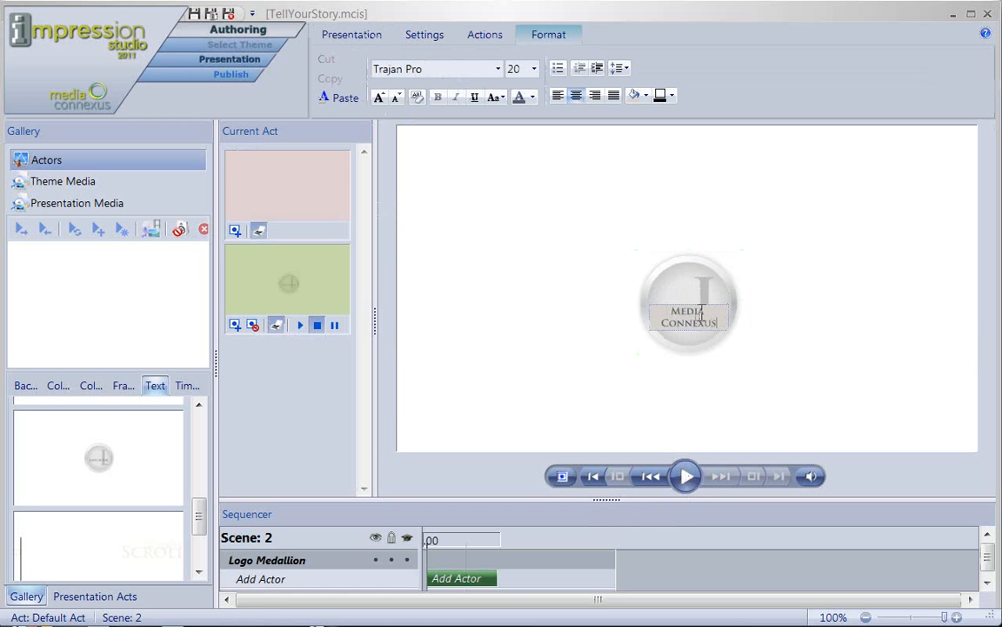
pyautogui.click(780, 302)
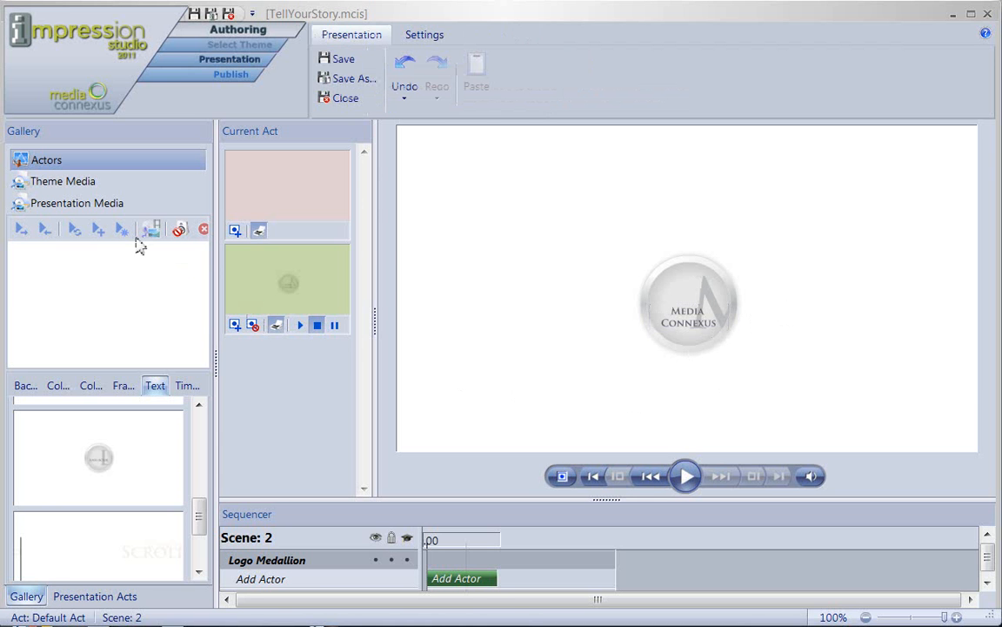
# Add the Background Ambient theme sound to scene 2 and enlarge the sequencer to show its track.
pyautogui.click(44, 181)
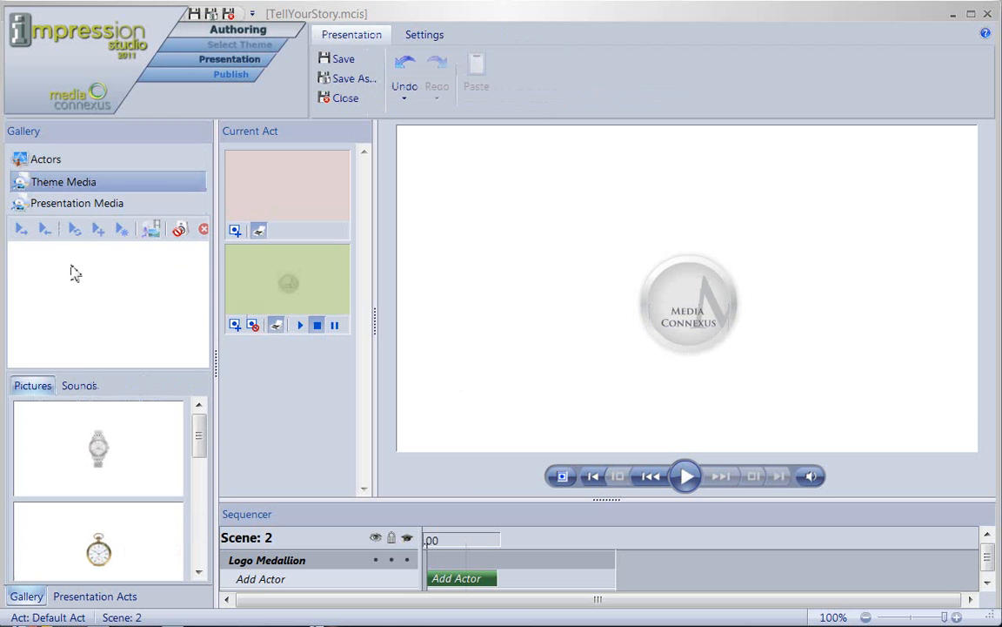
pyautogui.click(78, 384)
pyautogui.moveTo(97, 439); pyautogui.dragTo(454, 405)
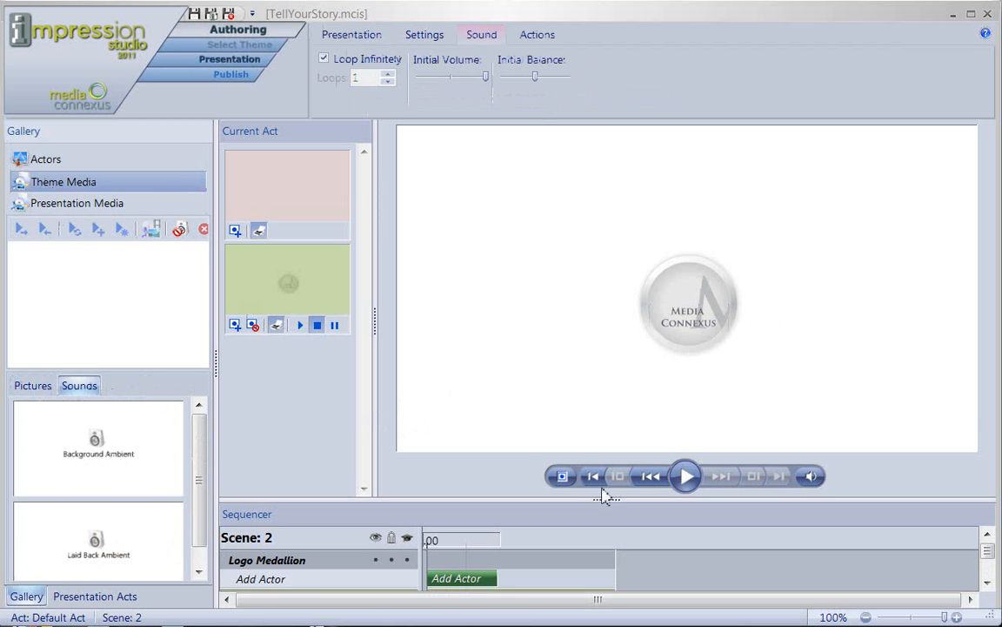
pyautogui.moveTo(607, 503); pyautogui.dragTo(602, 457)
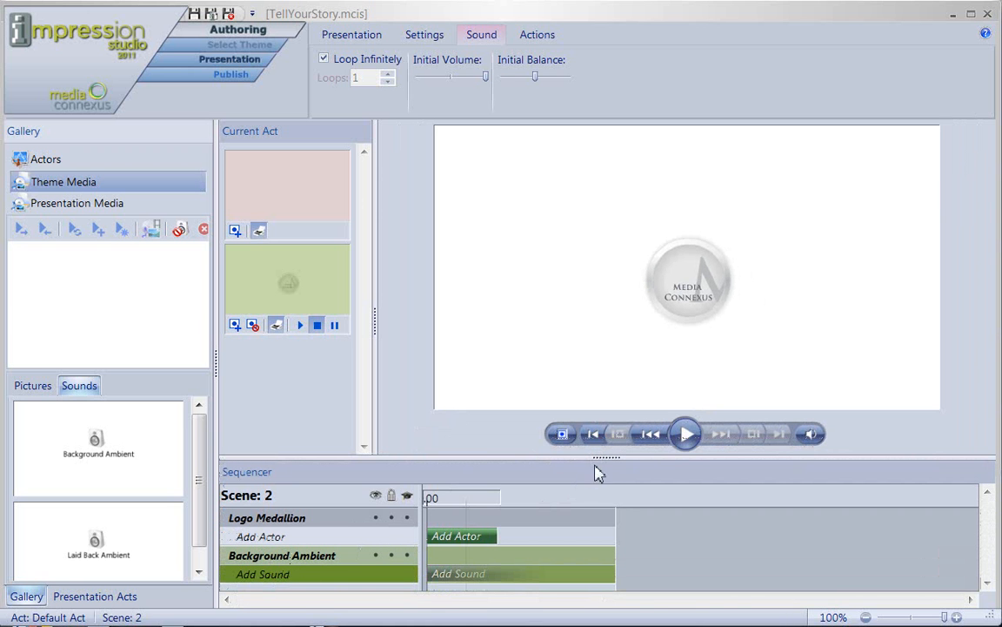
# Lower the Background Ambient sound's initial volume to near its minimum and preview scene 2.
pyautogui.moveTo(485, 77); pyautogui.dragTo(428, 76)
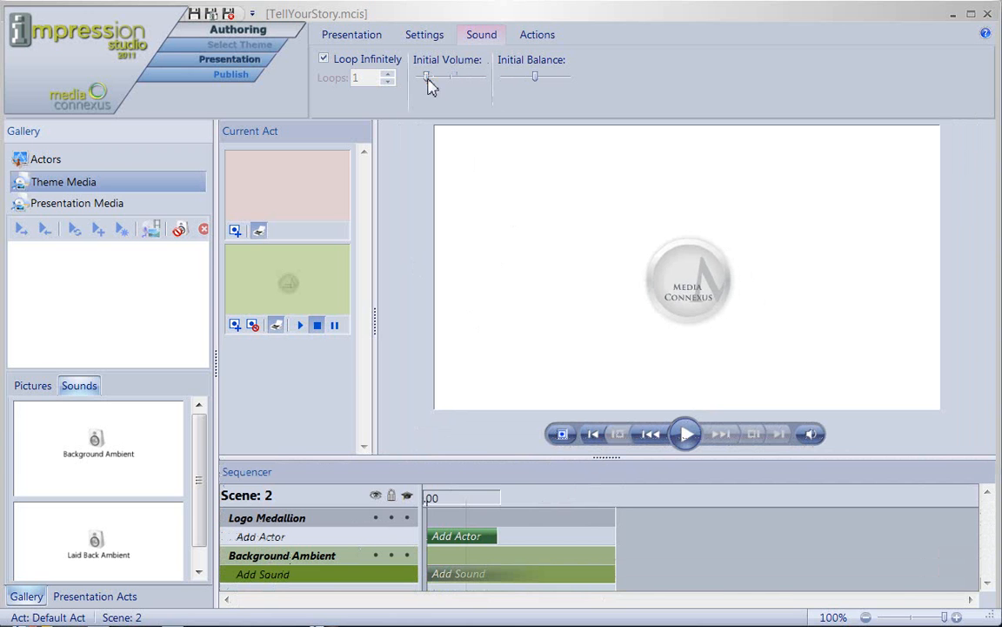
pyautogui.click(686, 433)
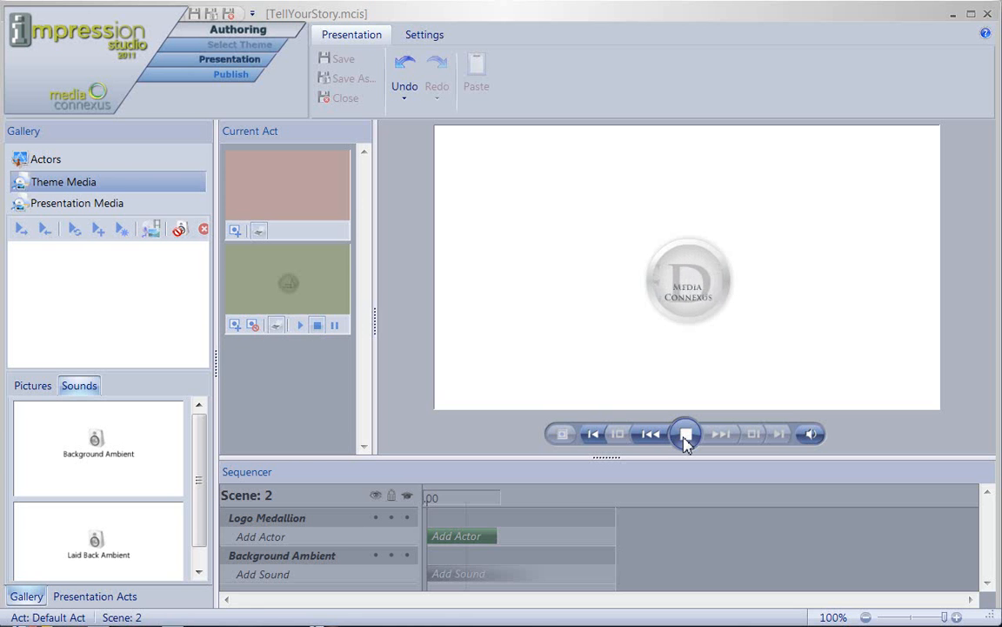
pyautogui.click(685, 437)
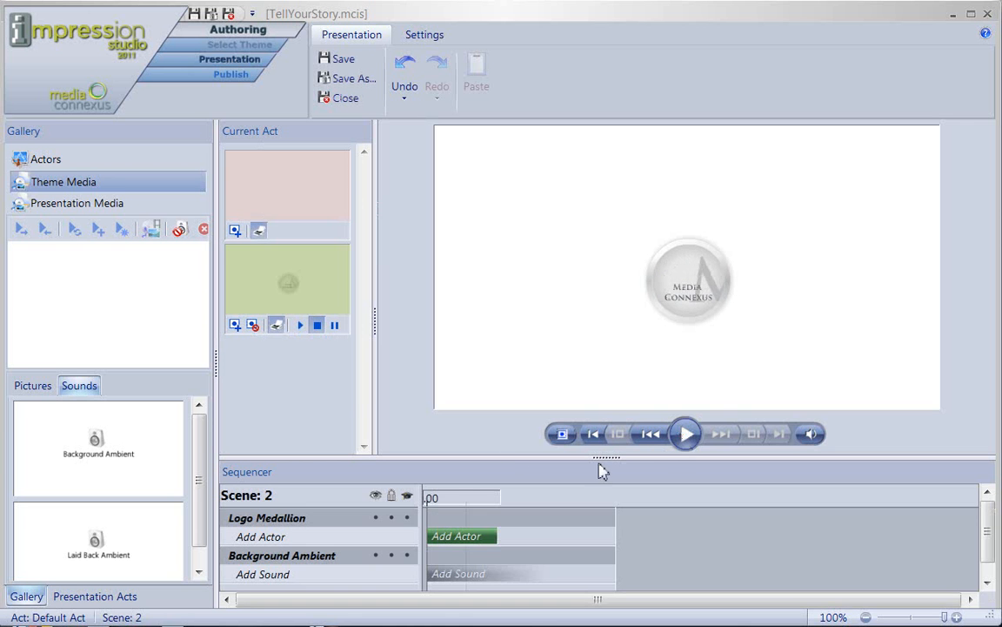
# Add a new scene after scene 2 and apply a Remove Actor action to its Media Connexus logo medallion.
pyautogui.click(235, 327)
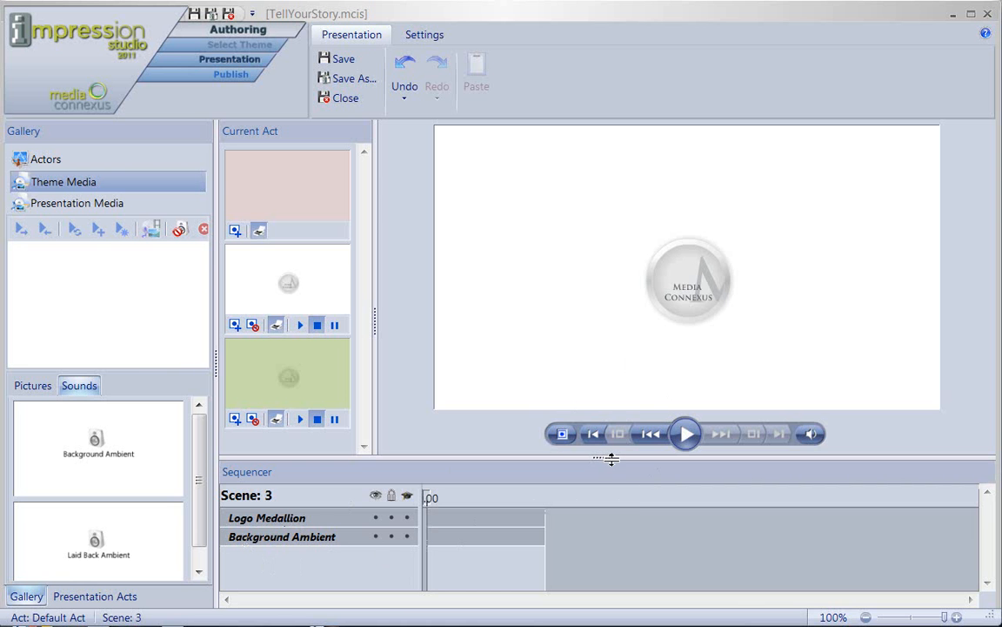
pyautogui.moveTo(611, 459); pyautogui.dragTo(597, 503)
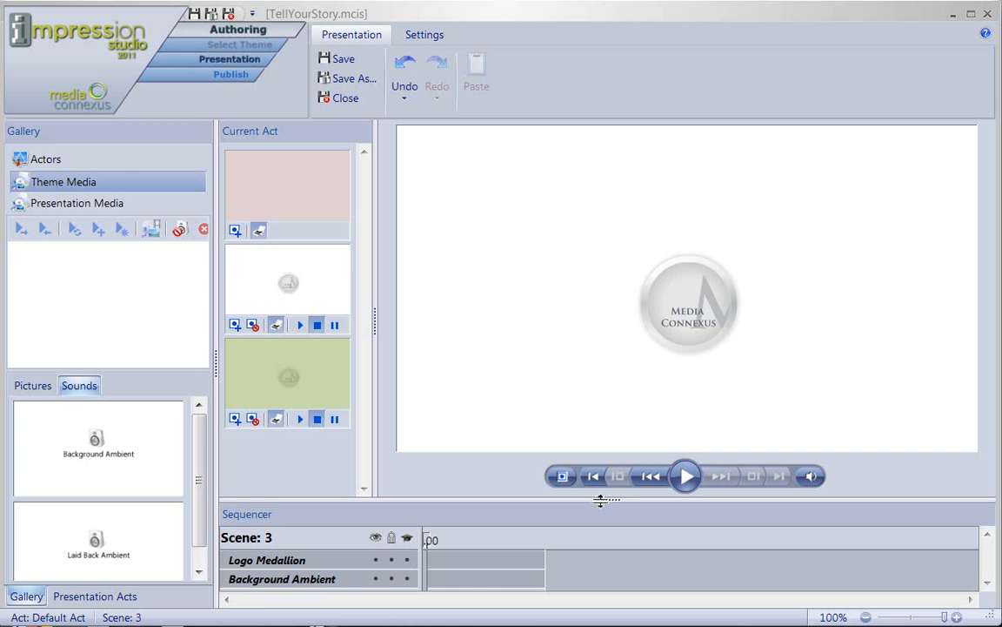
pyautogui.click(696, 330)
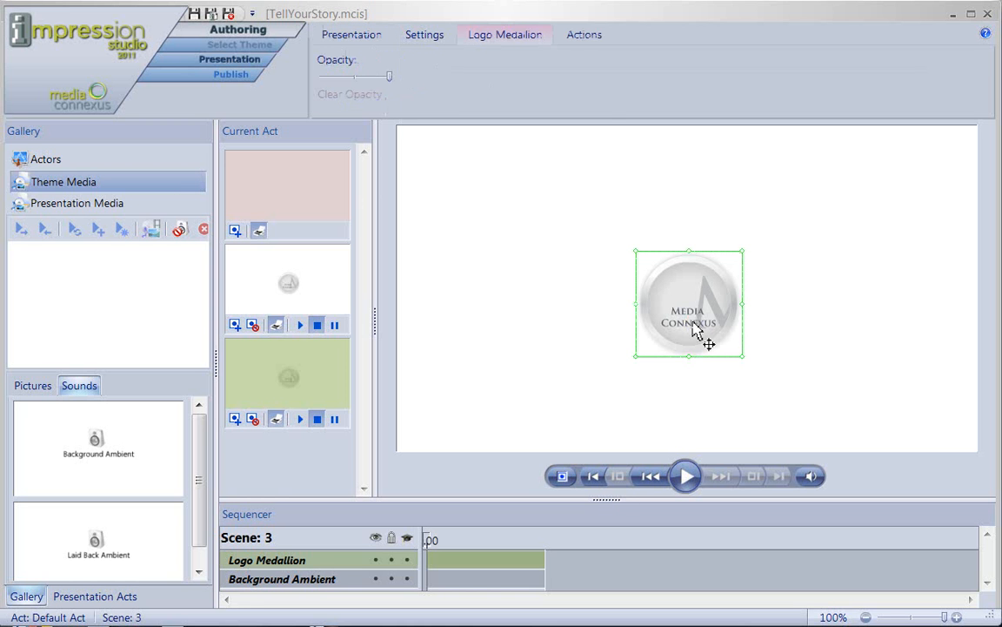
pyautogui.click(587, 36)
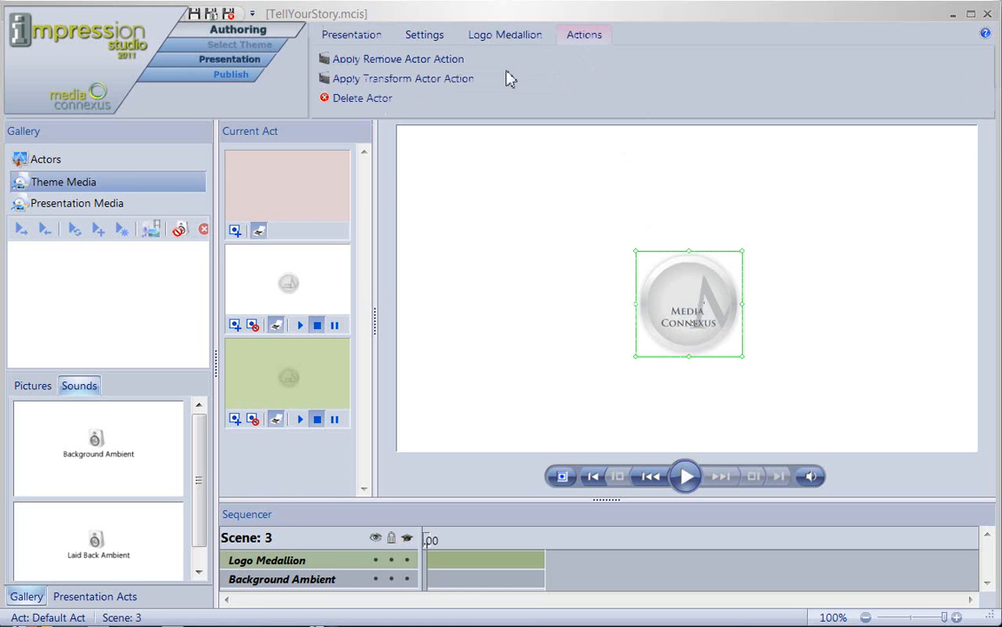
pyautogui.click(448, 62)
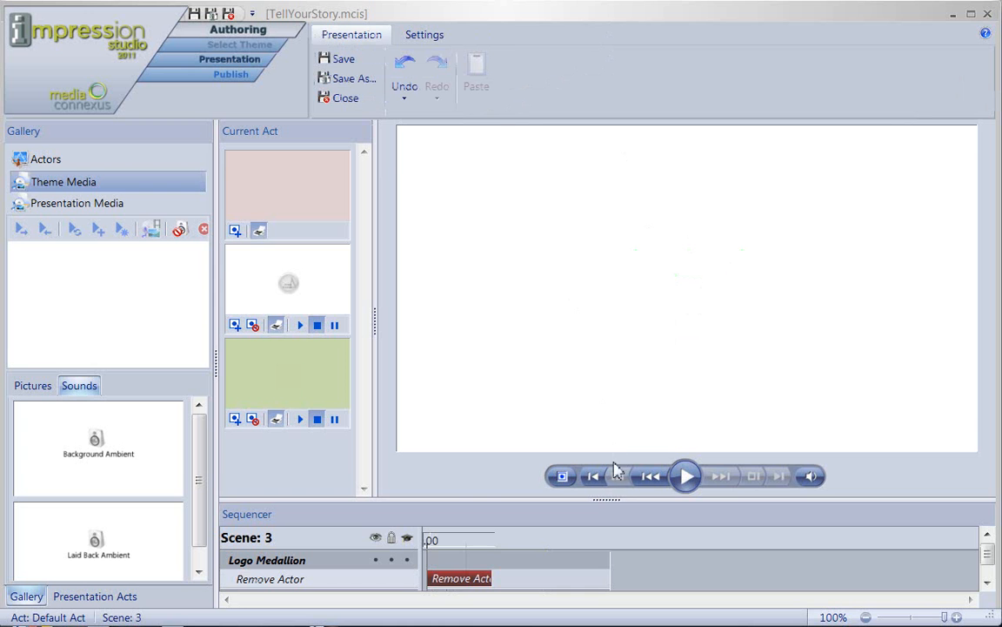
# Examine the medallion's Remove Actor action in the sequencer and preview scene 3.
pyautogui.moveTo(612, 500); pyautogui.dragTo(606, 467)
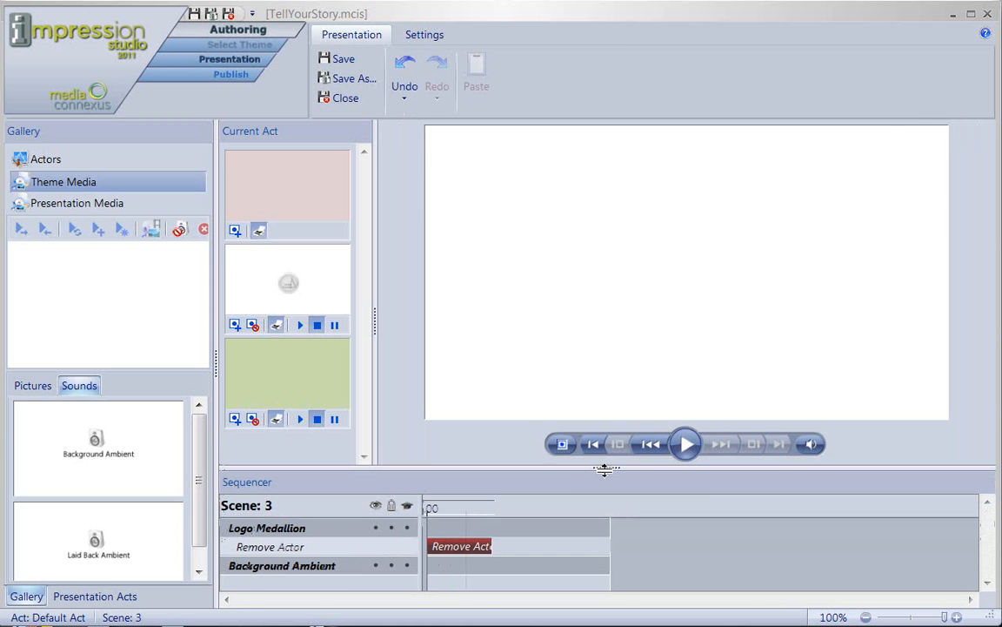
pyautogui.click(468, 547)
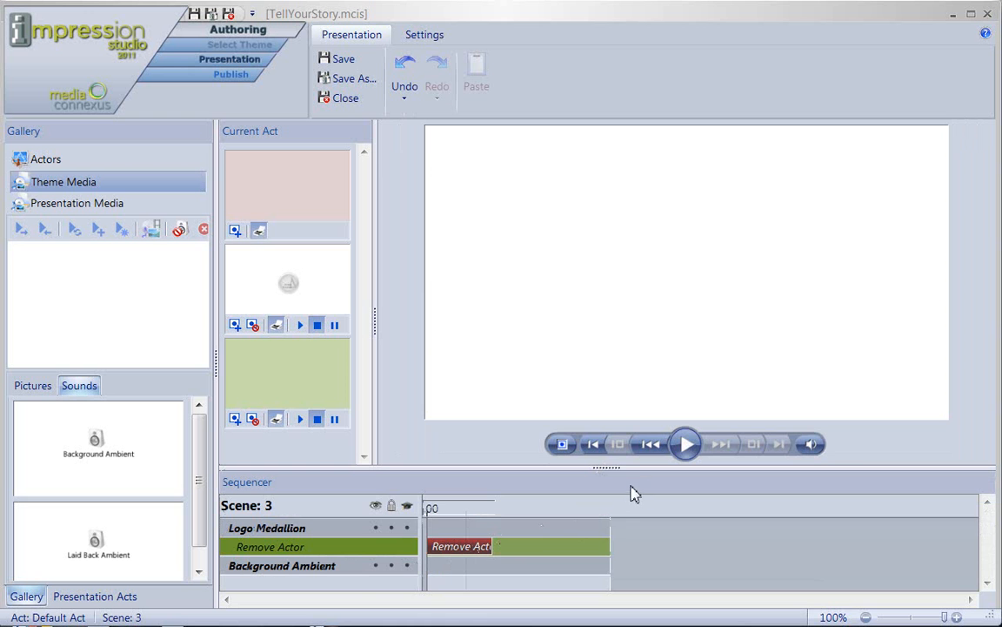
pyautogui.moveTo(607, 466); pyautogui.dragTo(609, 508)
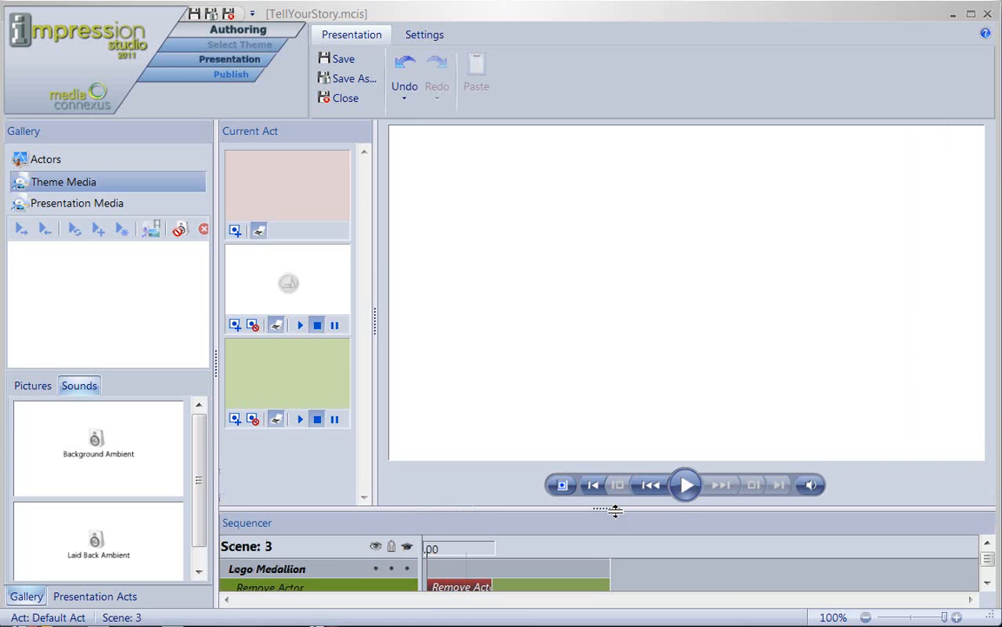
pyautogui.click(686, 486)
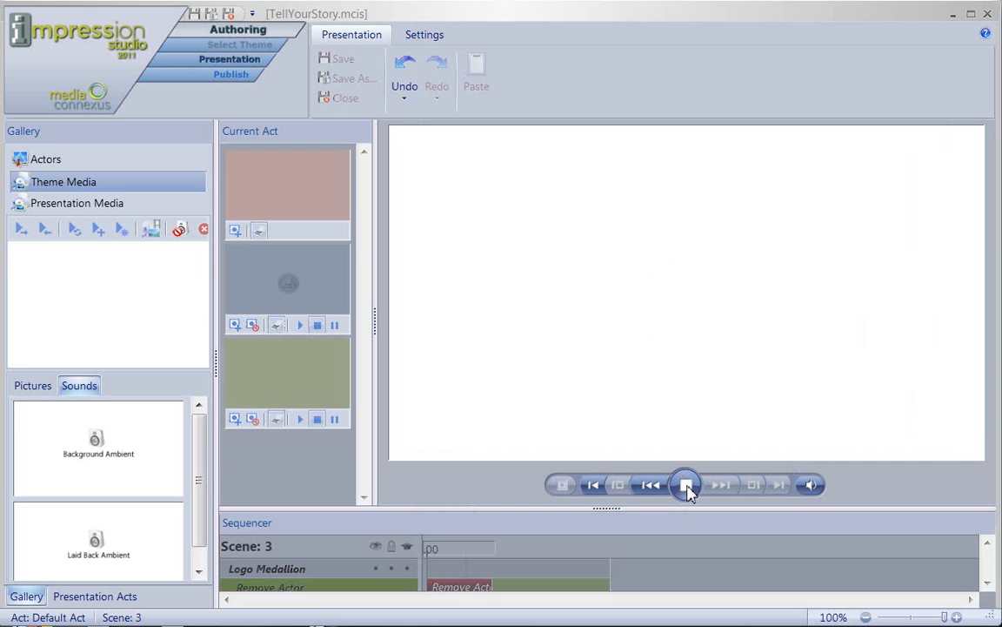
pyautogui.click(686, 488)
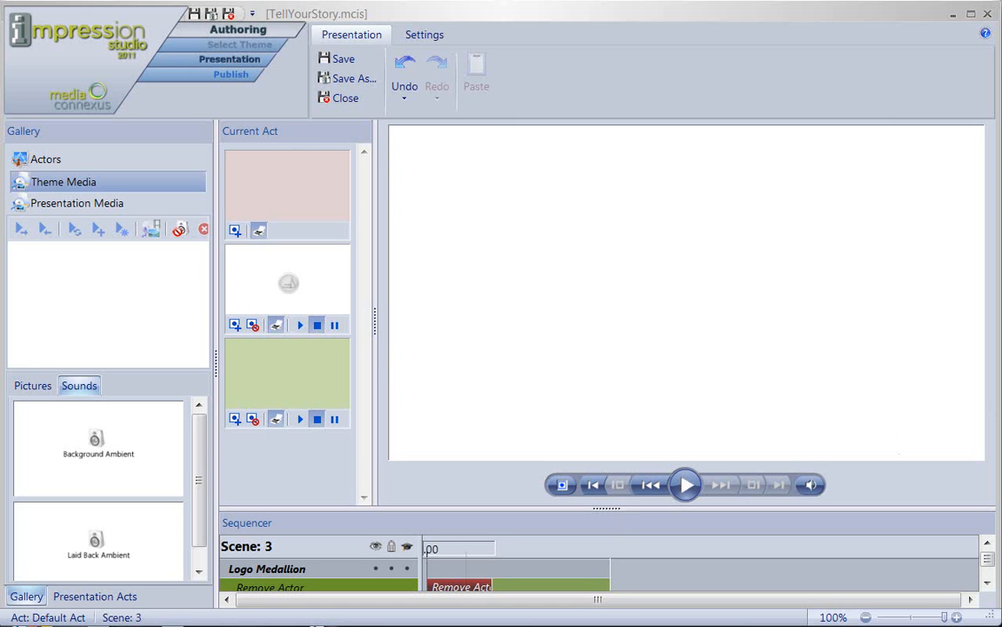
# Place the Background actor with title and subtitle text in the middle of the scene 3 stage.
pyautogui.click(66, 165)
pyautogui.click(25, 385)
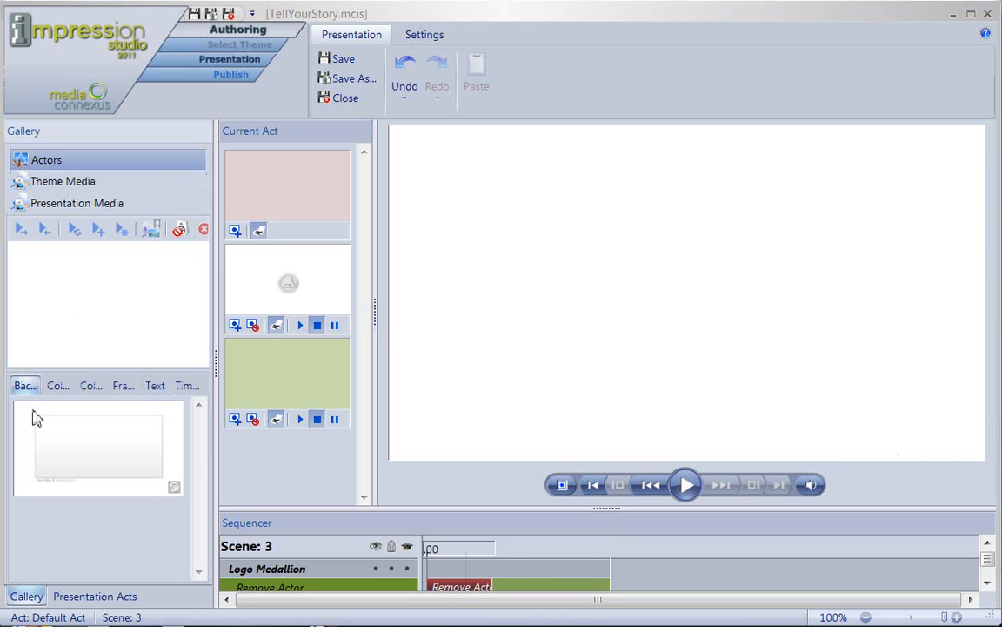
pyautogui.moveTo(35, 418); pyautogui.dragTo(682, 306)
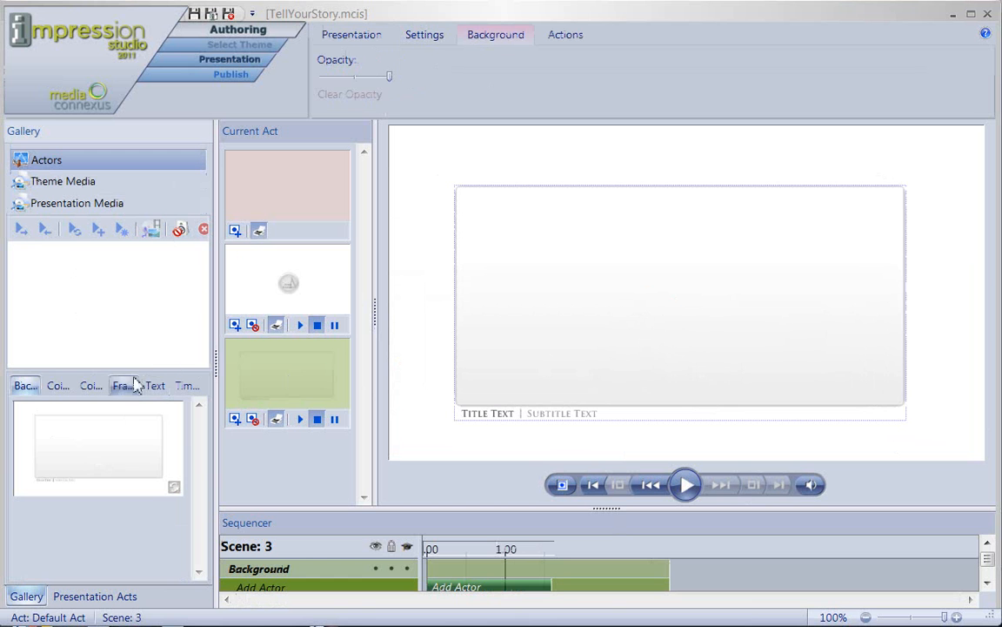
# Add the Columns Only - Right actor at the background's right edge and the Introduction Text - Multi-Line actor to the left of the columns.
pyautogui.click(92, 385)
pyautogui.moveTo(198, 418); pyautogui.dragTo(198, 566)
pyautogui.moveTo(101, 535); pyautogui.dragTo(886, 291)
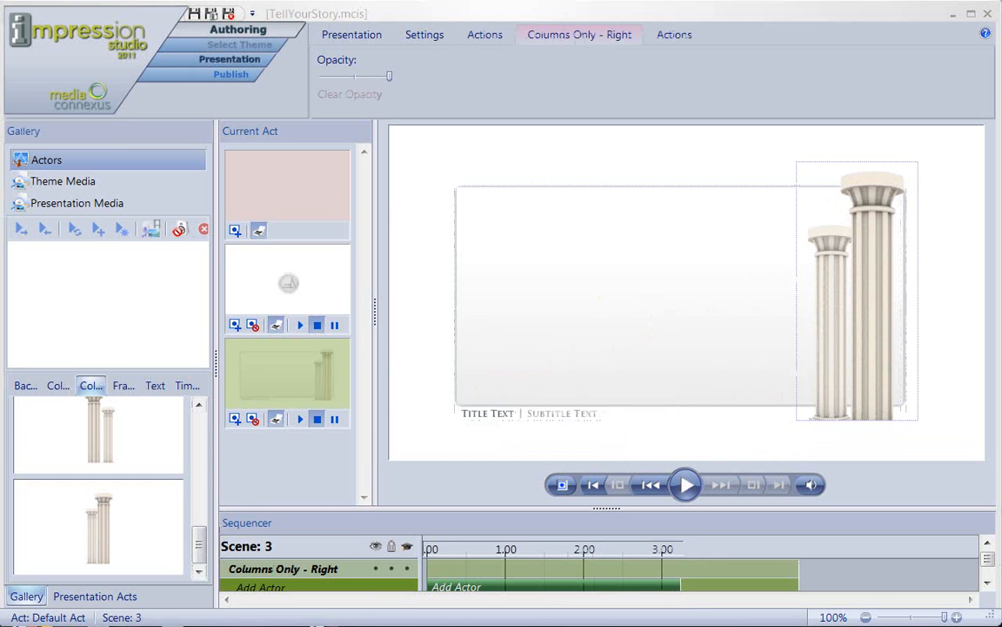
pyautogui.click(155, 386)
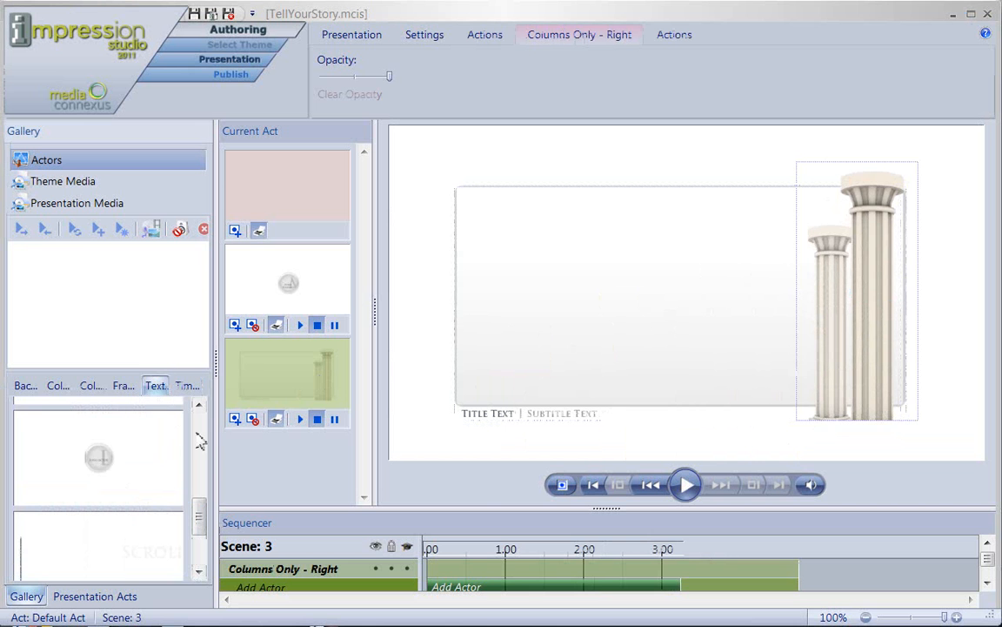
pyautogui.moveTo(131, 449); pyautogui.dragTo(634, 286)
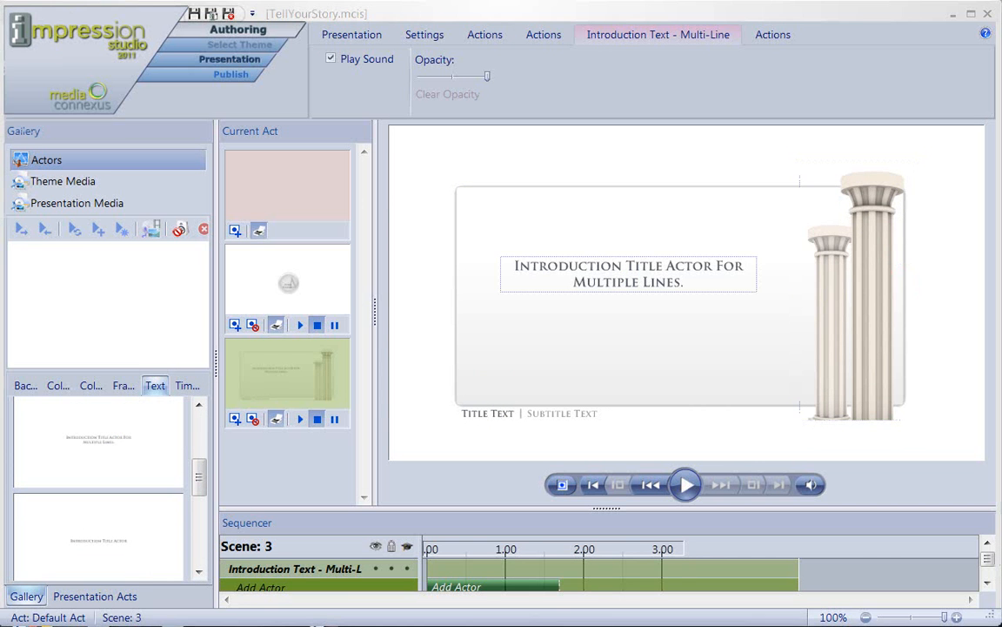
# Review all of scene 3's actor tracks in the sequencer and preview the scene with its new actors.
pyautogui.moveTo(604, 509); pyautogui.dragTo(609, 359)
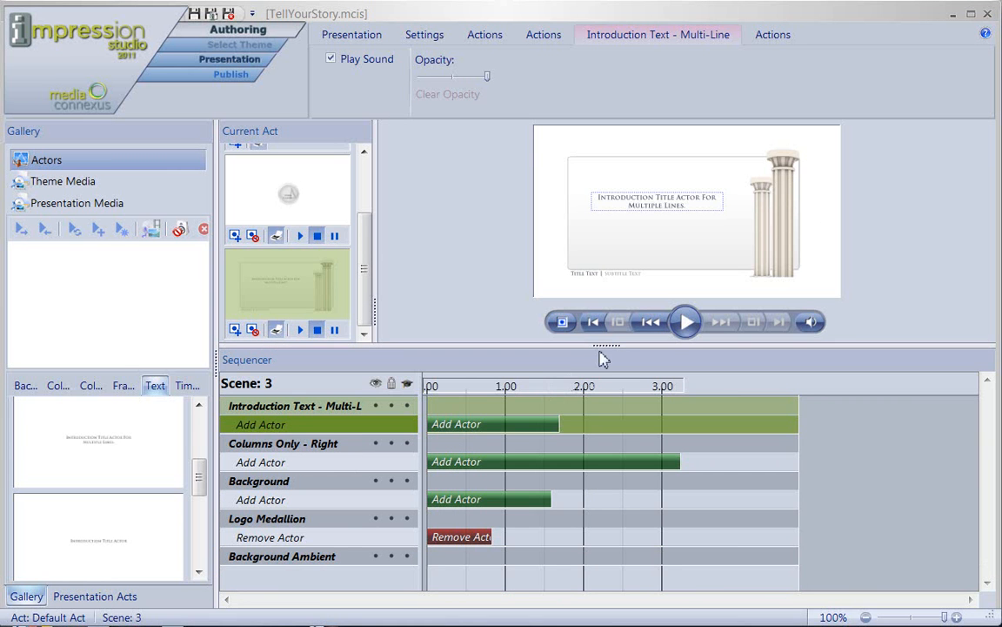
pyautogui.moveTo(600, 346); pyautogui.dragTo(603, 441)
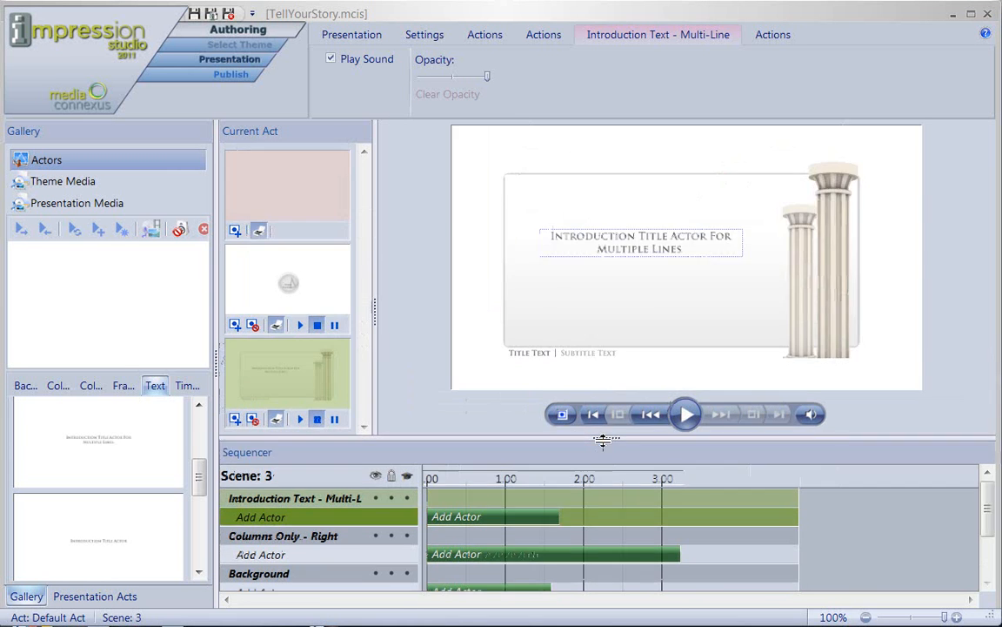
pyautogui.click(685, 415)
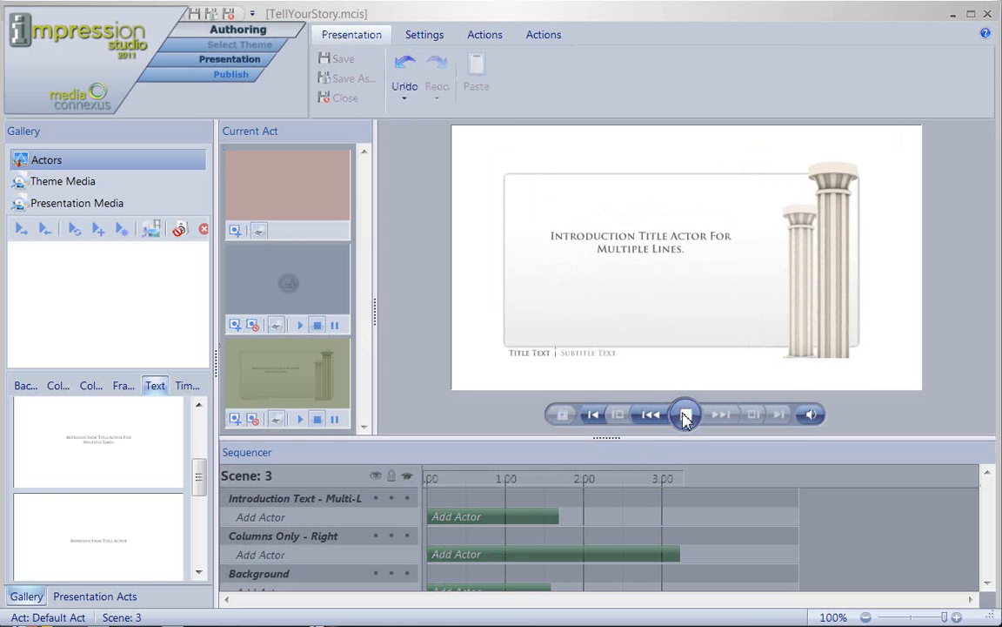
pyautogui.click(686, 416)
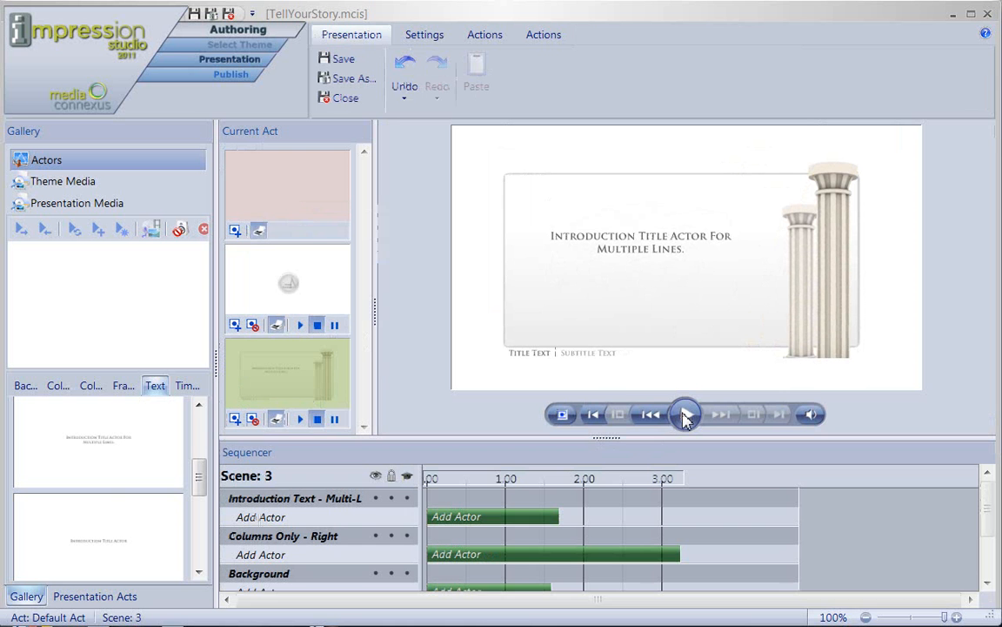
# Stagger scene 3's Add Actor actions: Background at about 0.85, Columns Only - Right at about 2.2 and Introduction Text - Multi-Line at 5.00.
pyautogui.moveTo(616, 442); pyautogui.dragTo(608, 348)
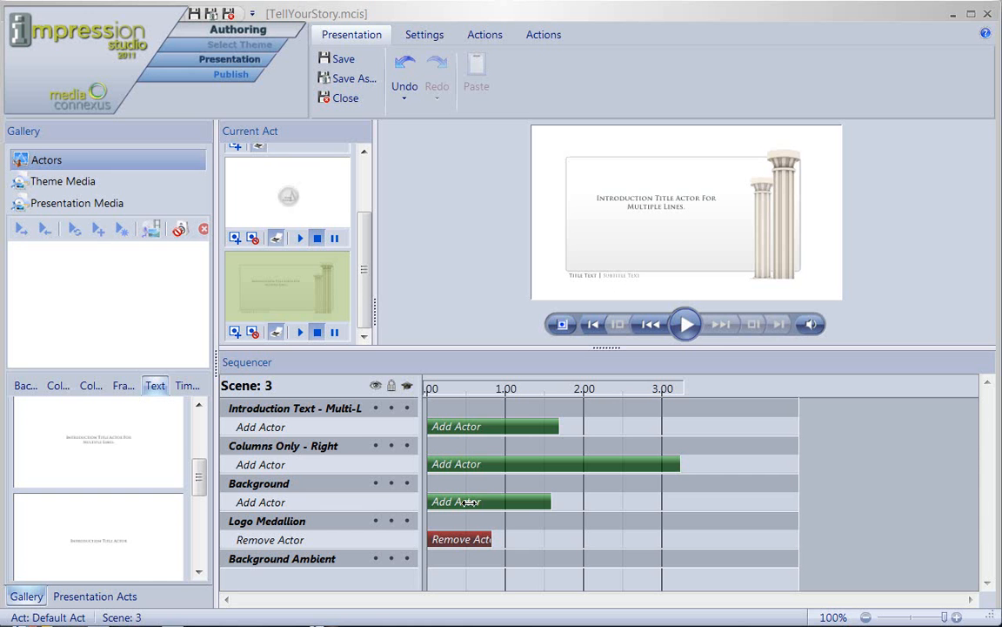
pyautogui.moveTo(468, 502); pyautogui.dragTo(700, 468)
pyautogui.moveTo(541, 431); pyautogui.dragTo(934, 429)
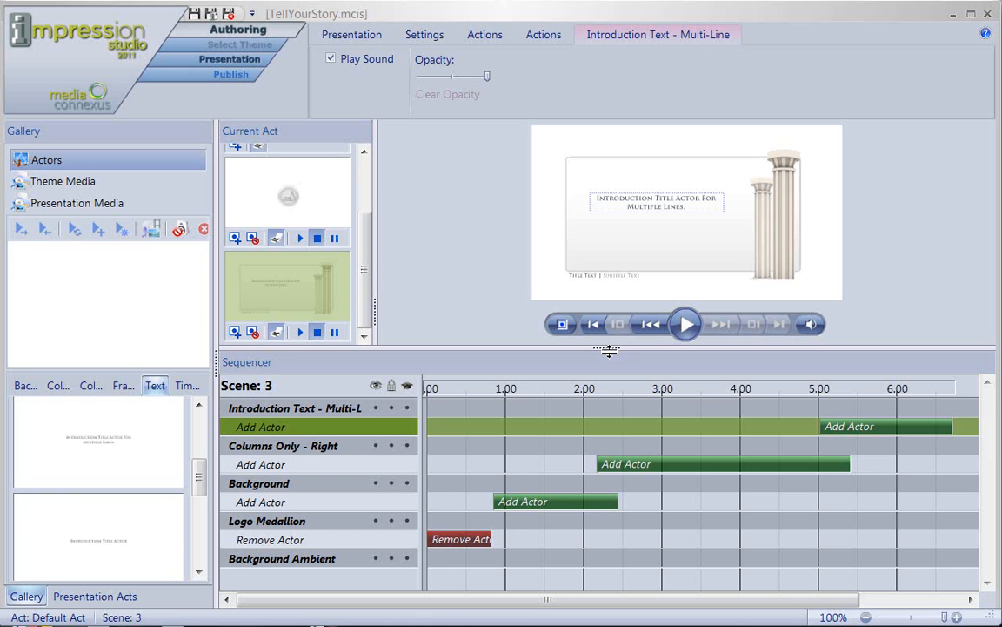
# Enlarge the stage again and preview scene 3 with its staggered actor timing.
pyautogui.moveTo(608, 349); pyautogui.dragTo(614, 501)
pyautogui.click(687, 476)
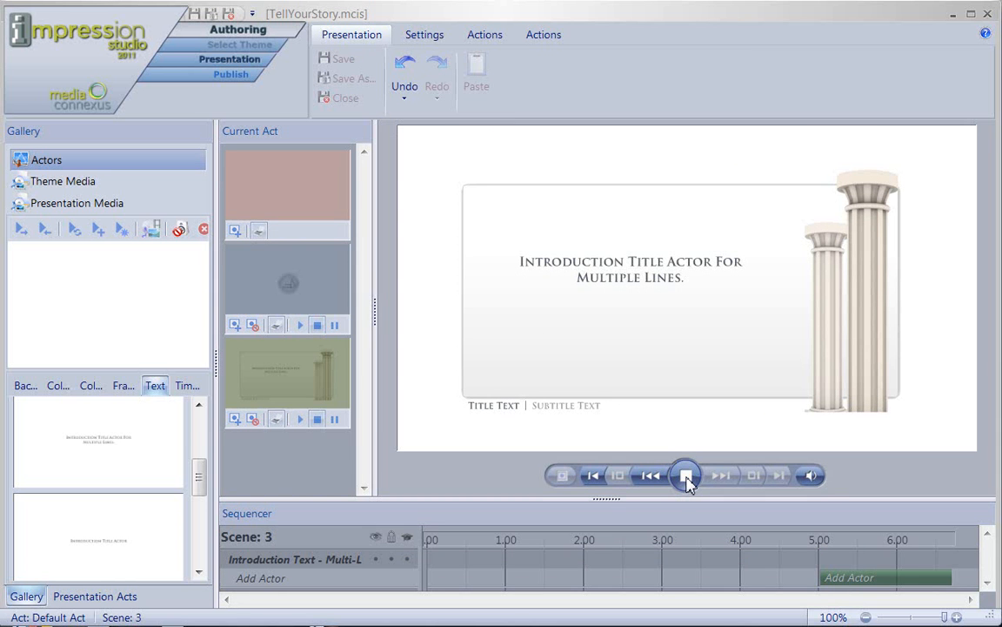
pyautogui.click(687, 476)
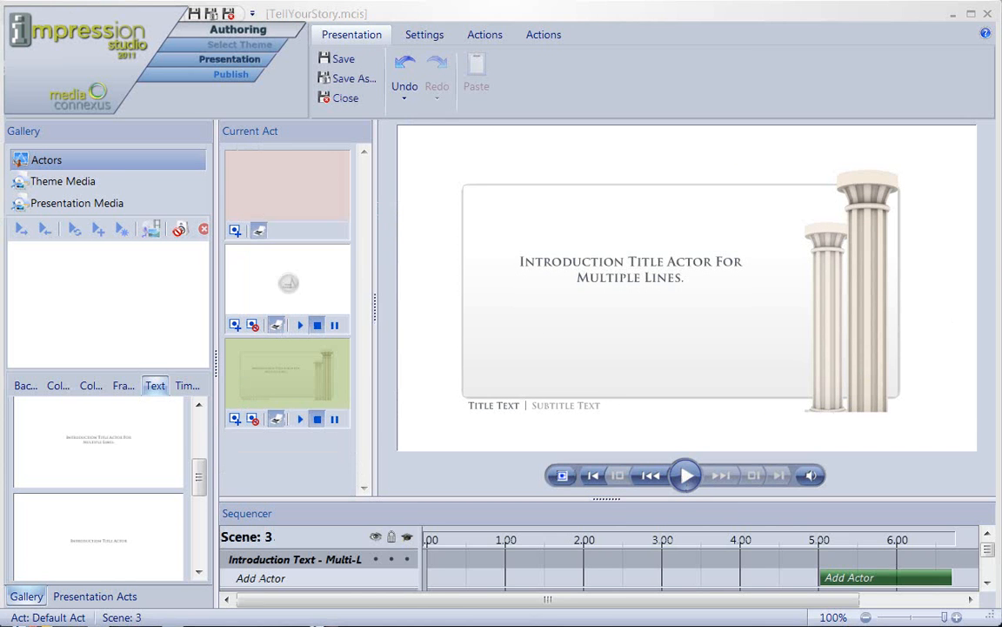
# Replace the background's title text with "Media Connexus" and its subtitle text with "Impression Software".
pyautogui.click(503, 407)
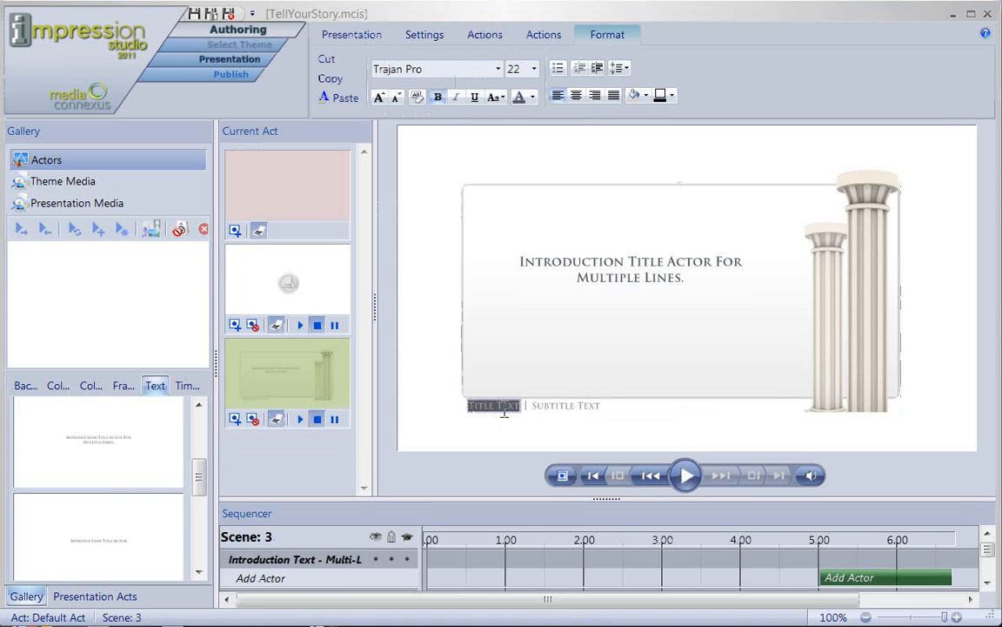
pyautogui.write('Media Connexus')
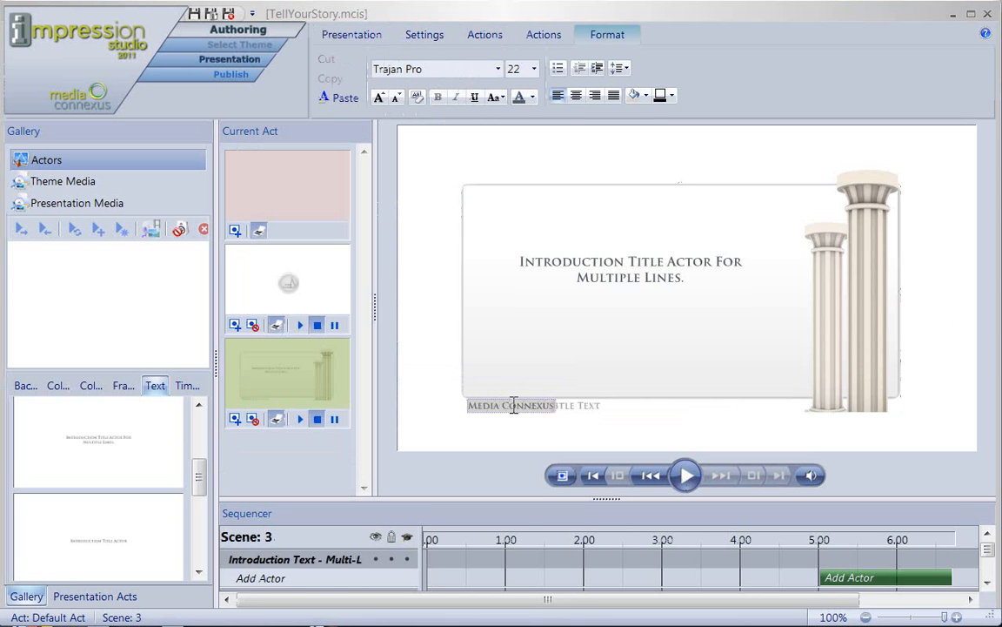
pyautogui.click(514, 410)
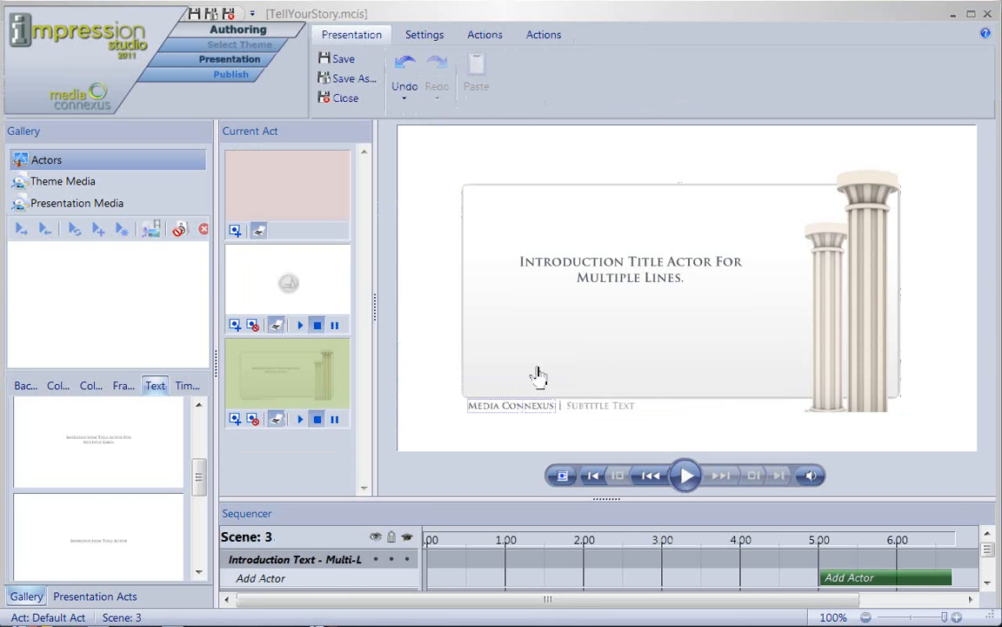
pyautogui.click(622, 413)
pyautogui.click(626, 405)
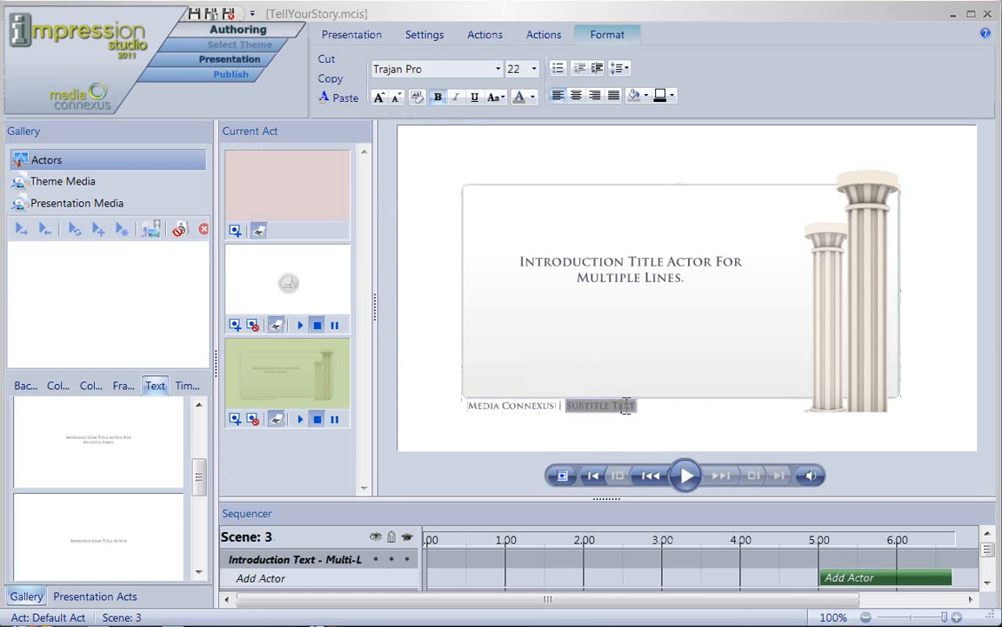
pyautogui.write('Im')
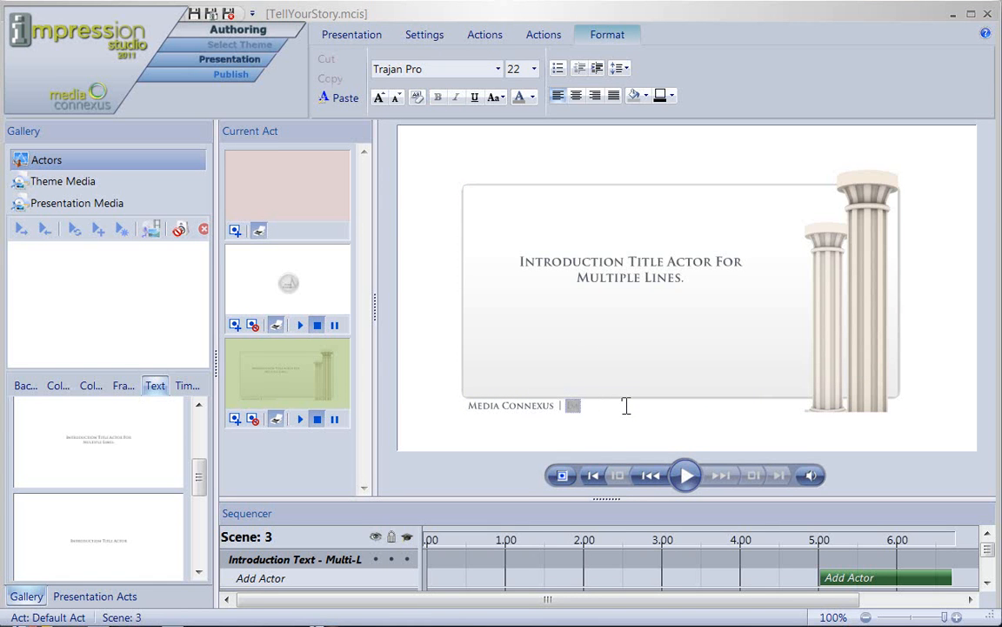
pyautogui.write('pression Software')
pyautogui.press('Escape')
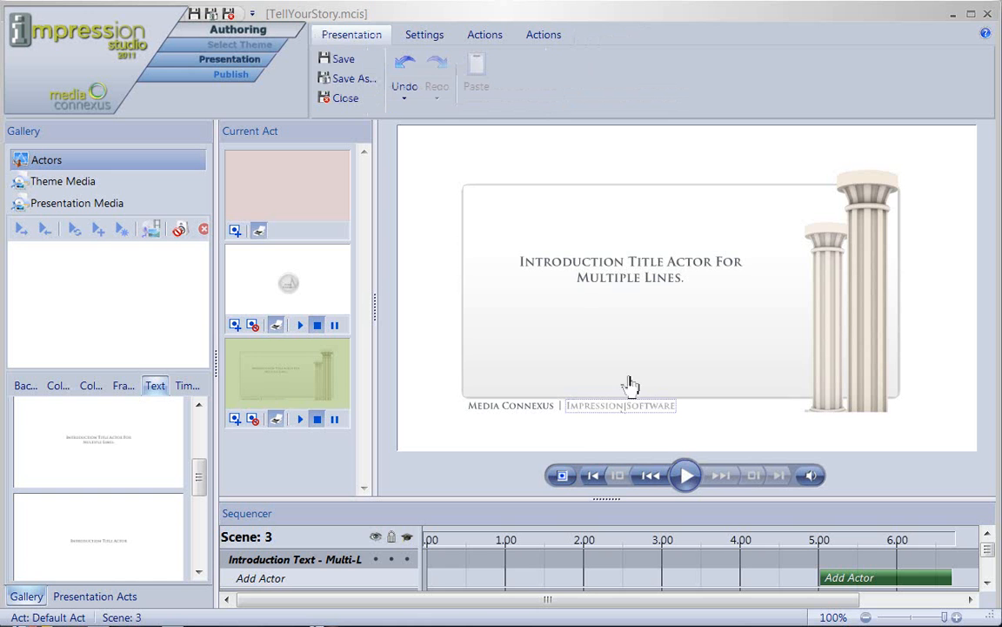
# Replace the introduction text with "Media Connexus Impression Enables Everyone to Have Professional Quality Design in Their Multimedia Presentations" and preview scene 3.
pyautogui.click(607, 286)
pyautogui.doubleClick(607, 287)
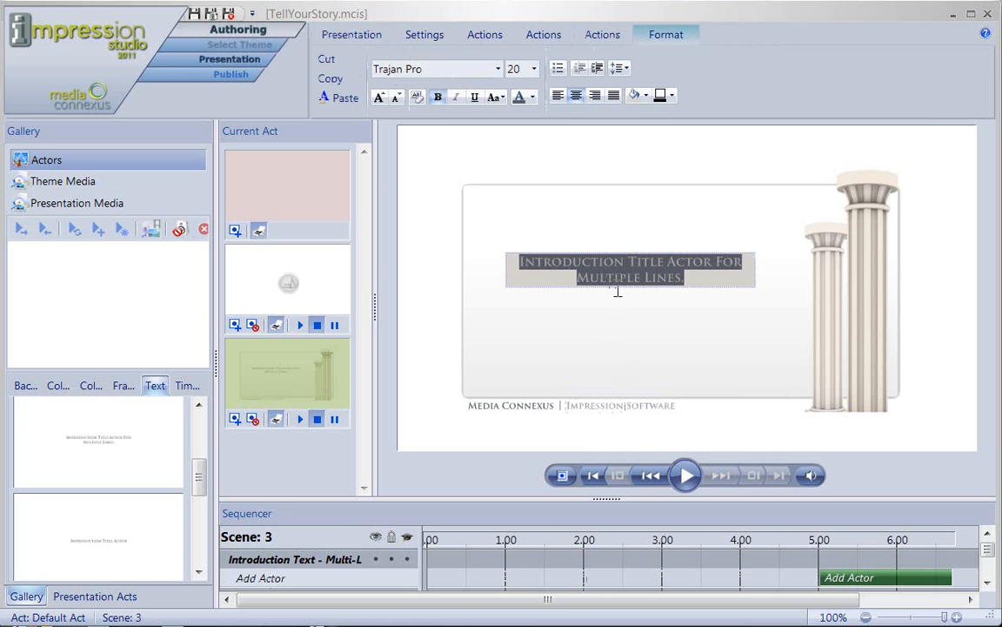
pyautogui.write('Media Connexus Impression Enables Everyone to Have Professional Quality Design in Their Multimedia Presentations')
pyautogui.click(438, 338)
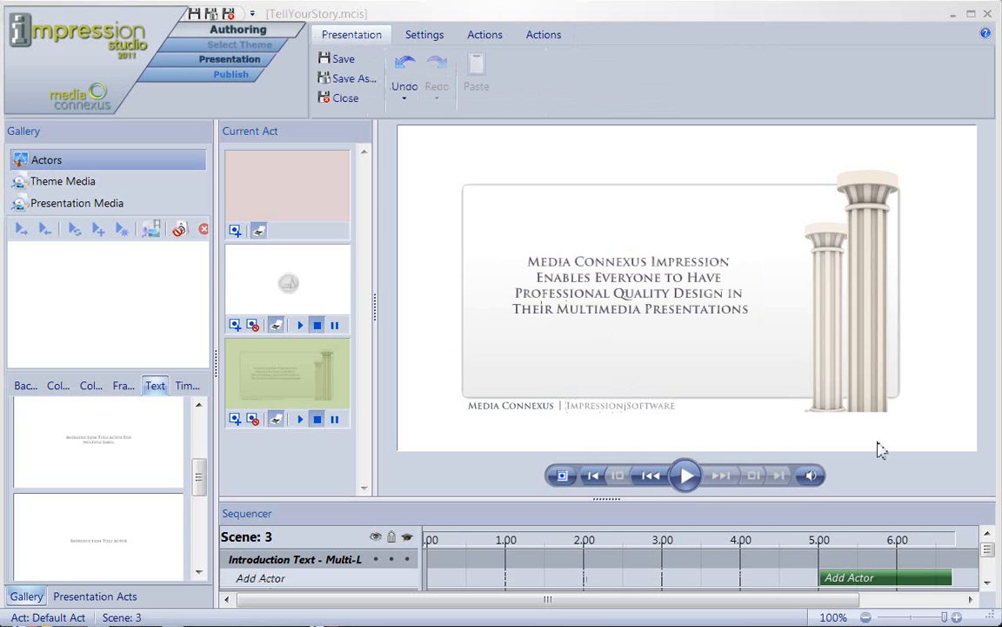
pyautogui.click(686, 477)
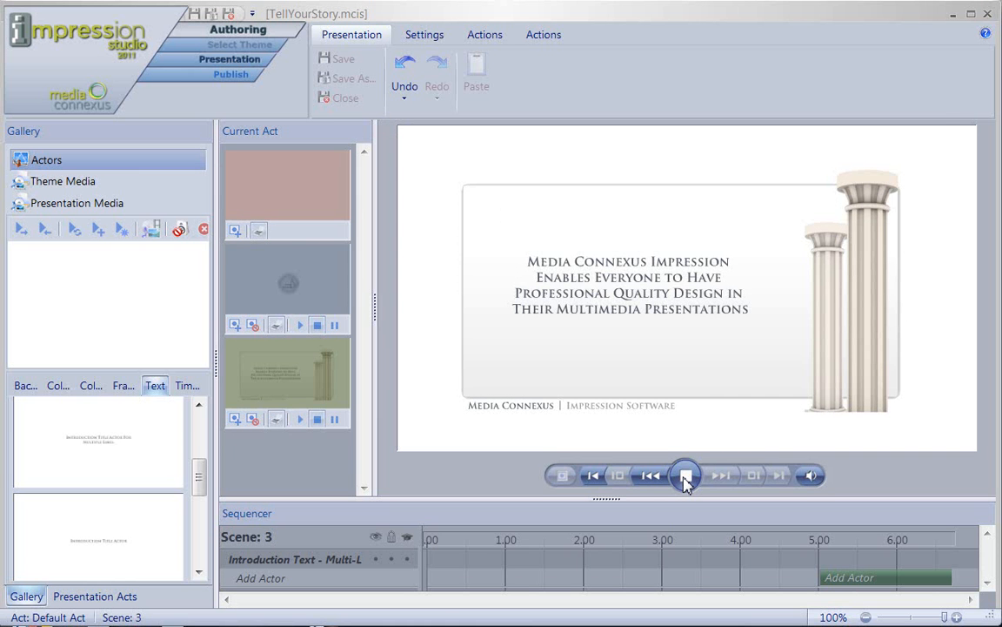
pyautogui.click(686, 477)
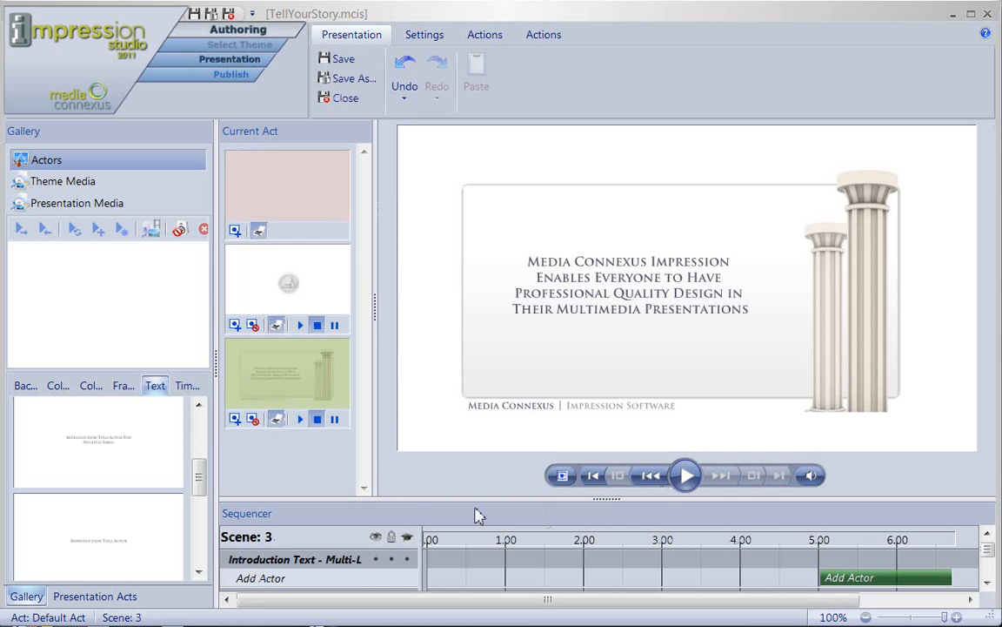
# Add a new scene after scene 3 and check its carried-over actor tracks in the sequencer.
pyautogui.click(238, 423)
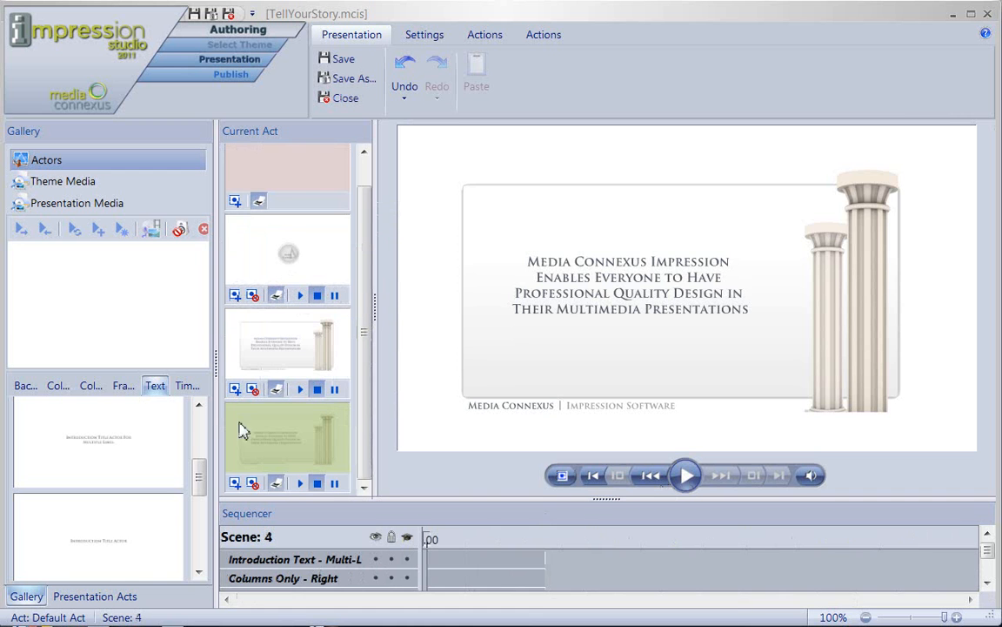
pyautogui.moveTo(590, 498); pyautogui.dragTo(595, 459)
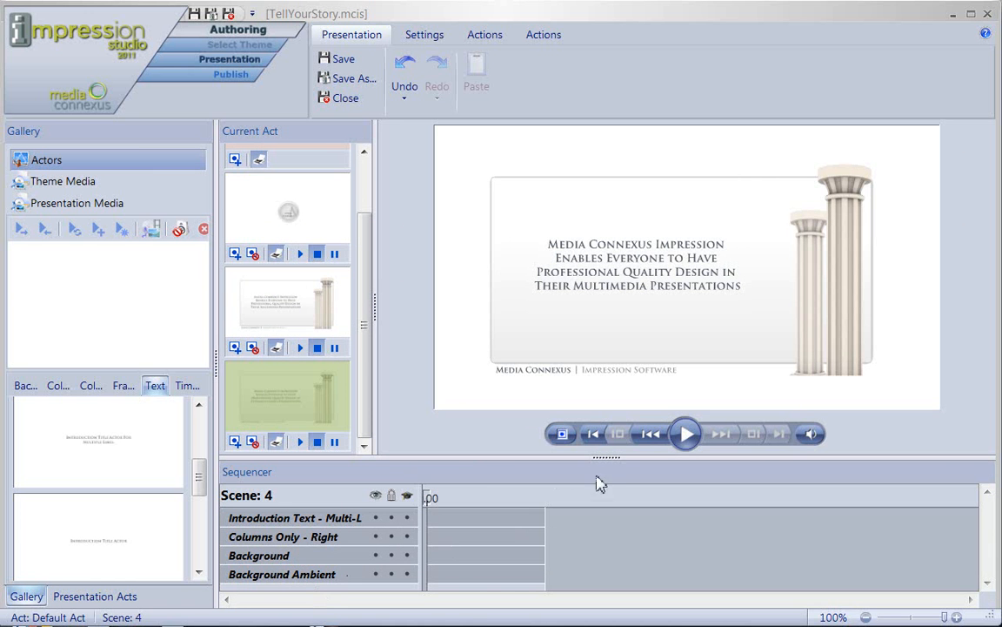
pyautogui.moveTo(599, 459)
pyautogui.mouseDown()
pyautogui.moveTo(578, 494)
pyautogui.moveTo(578, 527)
pyautogui.mouseUp()
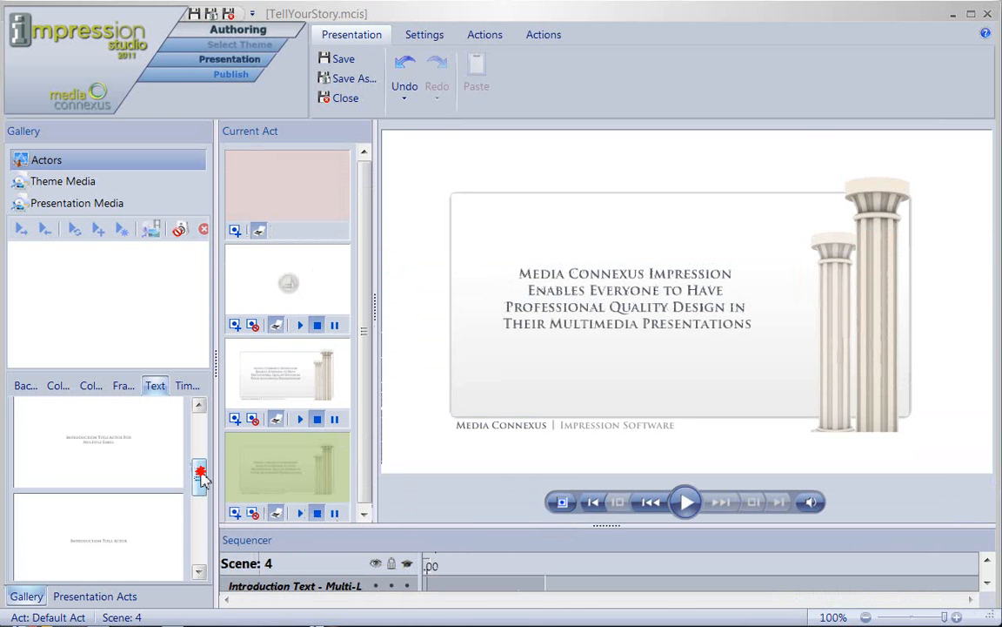
# Browse the gallery's text actors for one to use in scene 4.
pyautogui.moveTo(201, 477); pyautogui.dragTo(202, 431)
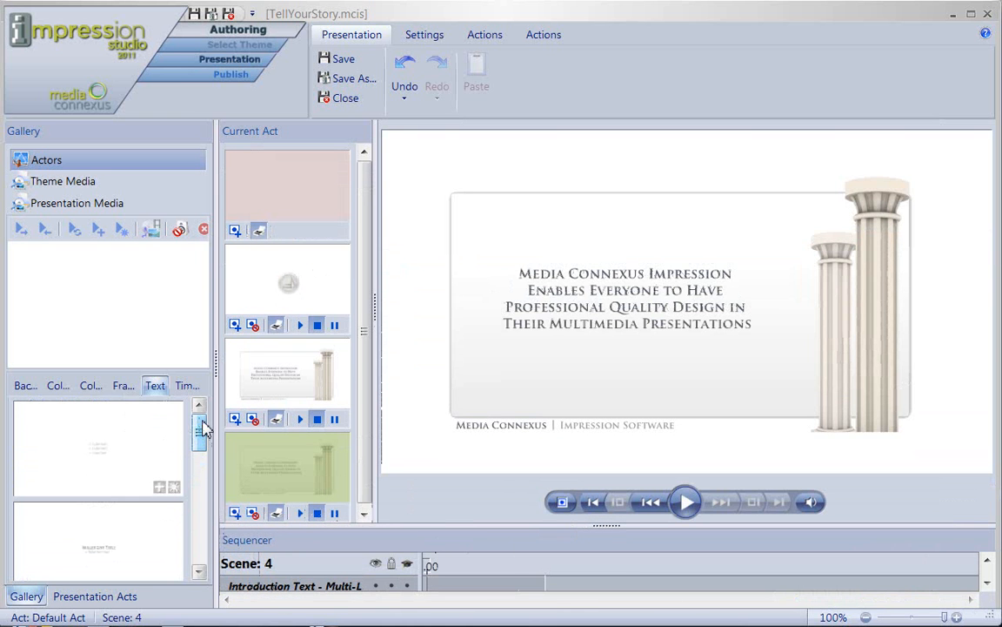